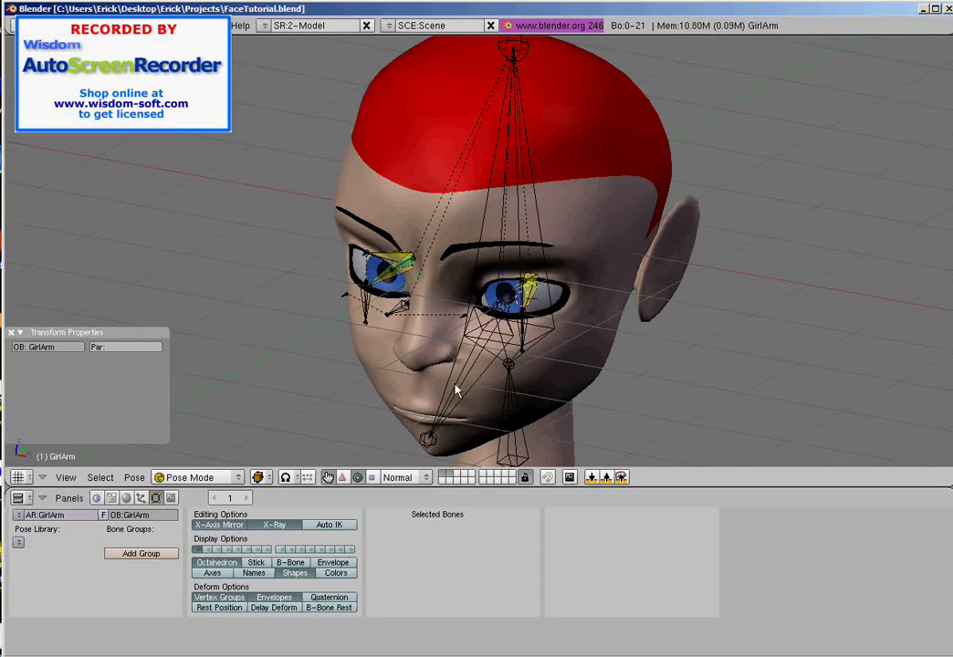
# Step: Try moving the EyeTrack bone between the eyes to test how both eyes follow it
pyautogui.scroll(3, 461, 344)
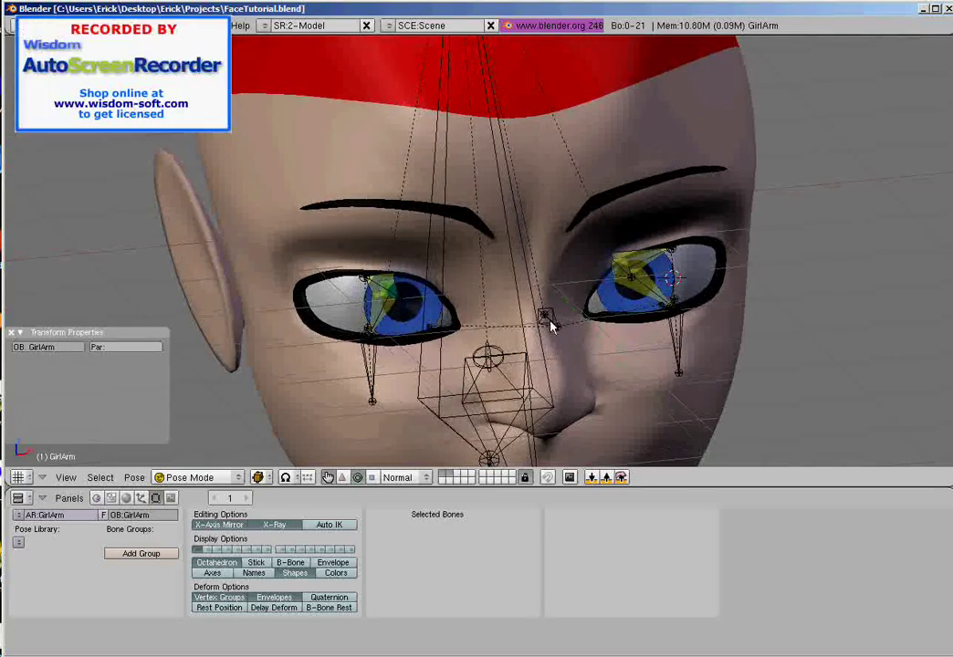
pyautogui.rightClick(551, 324)
pyautogui.press('g')
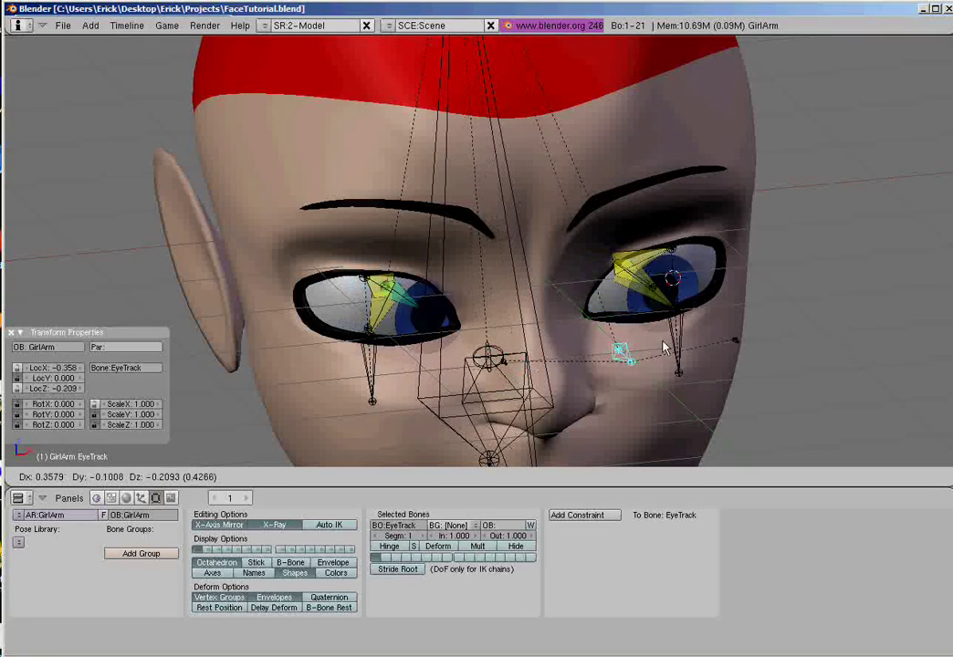
pyautogui.press('s')
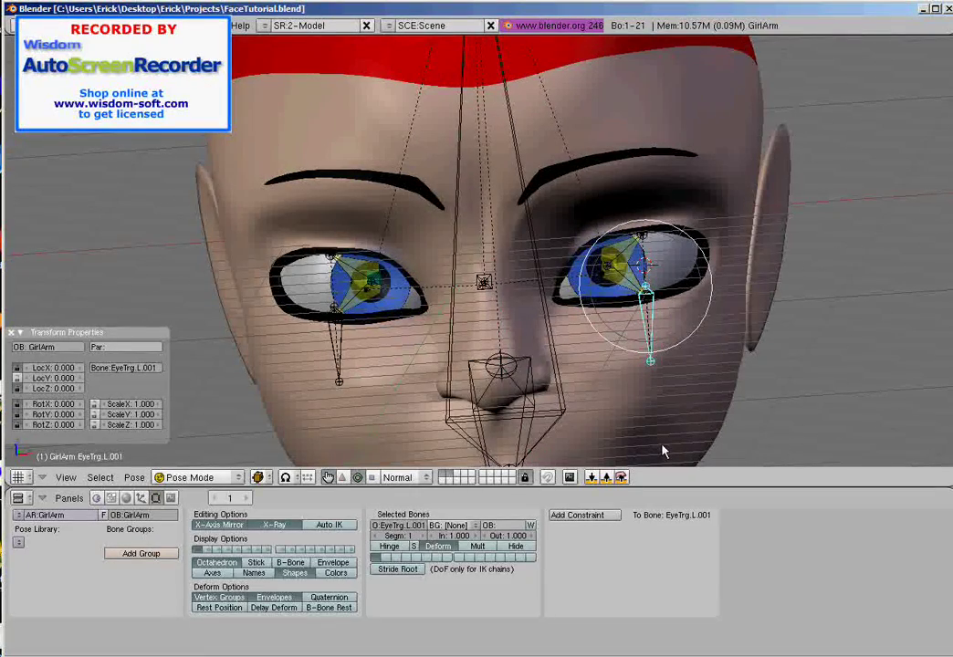
# Step: Try moving and scaling the EyeTrg.L.001 bone and another eye control bone to test how the eyes and lids deform
pyautogui.press('g')
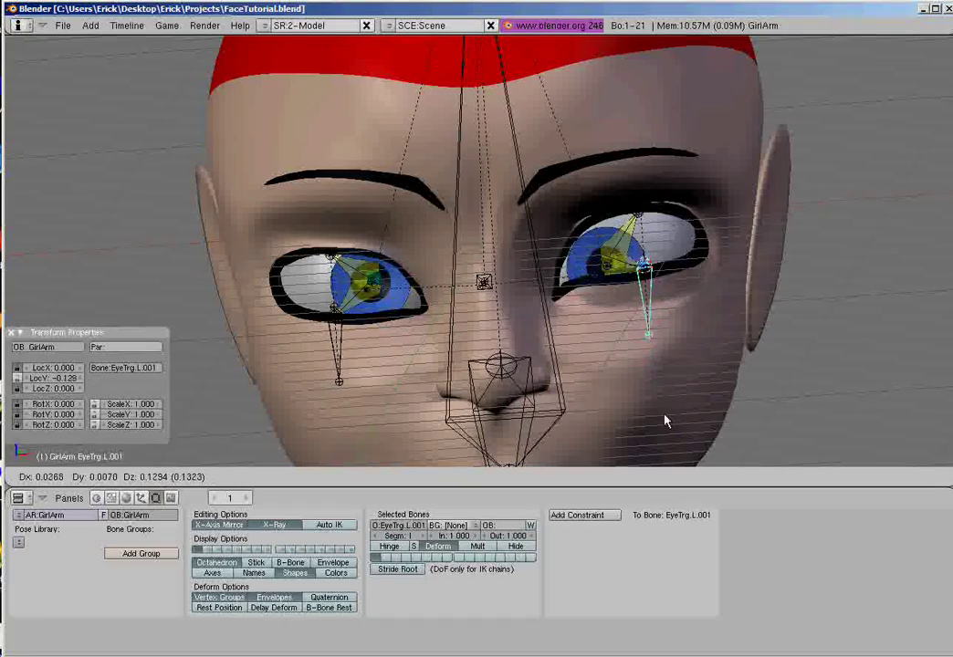
pyautogui.rightClick(666, 425)
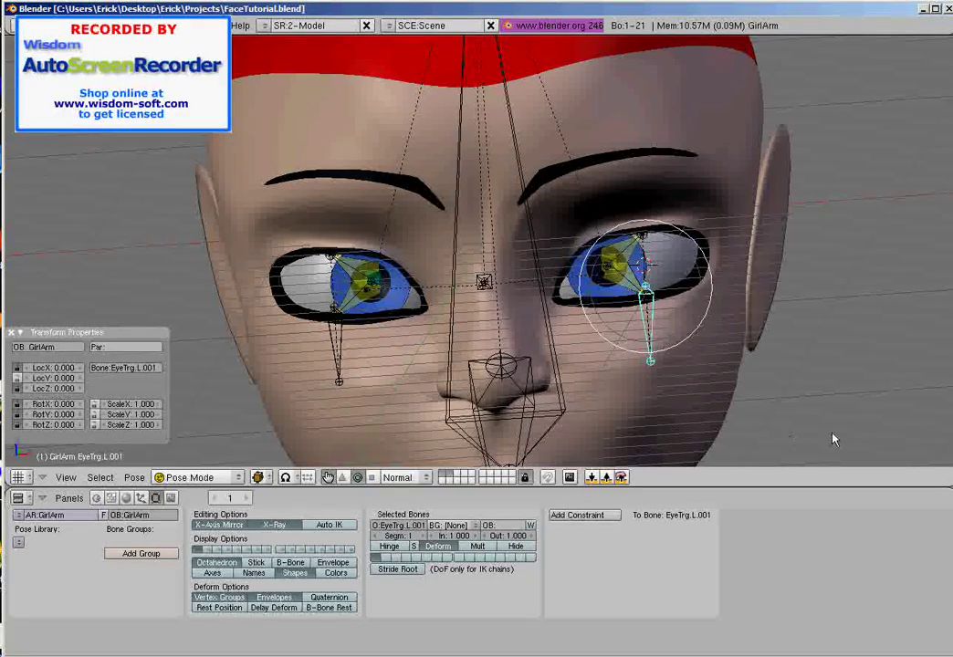
pyautogui.press('s')
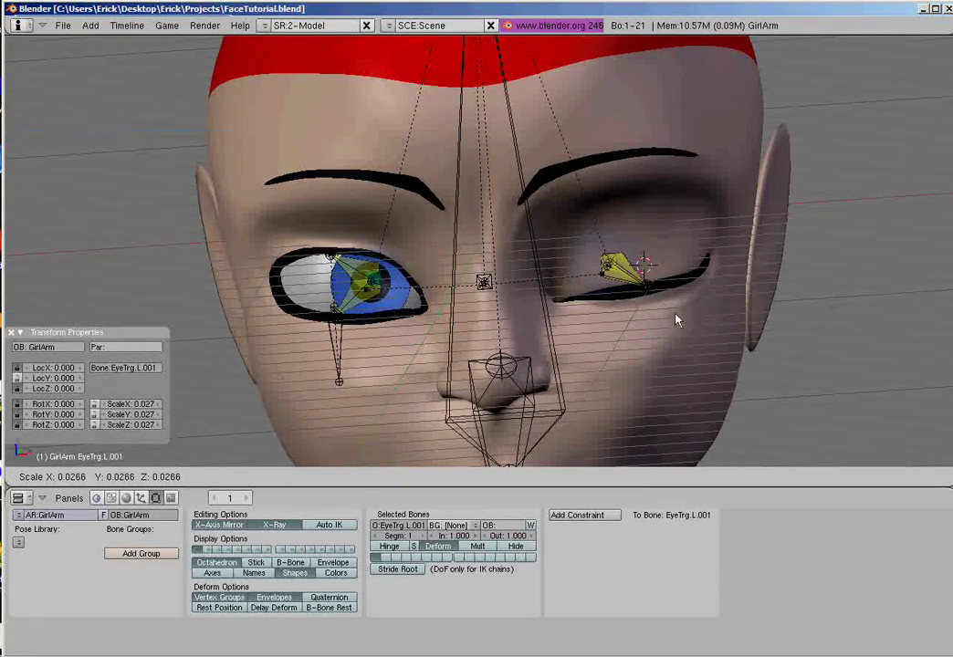
pyautogui.click(899, 577)
pyautogui.scroll(-3, 468, 320)
pyautogui.moveTo(429, 295); pyautogui.dragTo(481, 336, button='middle')
pyautogui.rightClick(497, 392)
pyautogui.moveTo(476, 297); pyautogui.dragTo(446, 295)
pyautogui.moveTo(446, 296); pyautogui.dragTo(504, 281, button='middle')
pyautogui.rightClick(389, 326)
pyautogui.press('s')
pyautogui.click(391, 340)
# Step: Clear the rotation, location and scale of all bones and deselect them
pyautogui.scroll(-3, 477, 281)
pyautogui.scroll(3, 470, 275)
pyautogui.press('a')
pyautogui.hotkey('alt', 'r')
pyautogui.hotkey('alt', 'g')
pyautogui.hotkey('alt', 's')
pyautogui.scroll(3, 493, 295)
pyautogui.press('a')
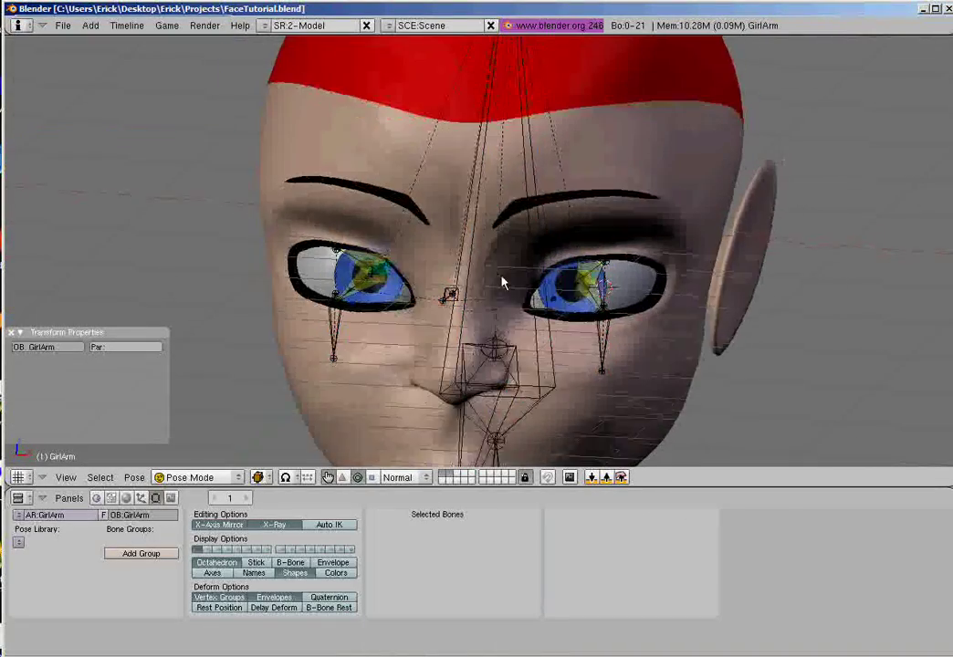
# Step: Move the EyeTrack bone up along the global Z axis by about 0.51 in front view
pyautogui.scroll(2, 578, 313)
pyautogui.rightClick(652, 369)
pyautogui.moveTo(628, 355); pyautogui.dragTo(555, 320, button='middle')
pyautogui.rightClick(603, 345)
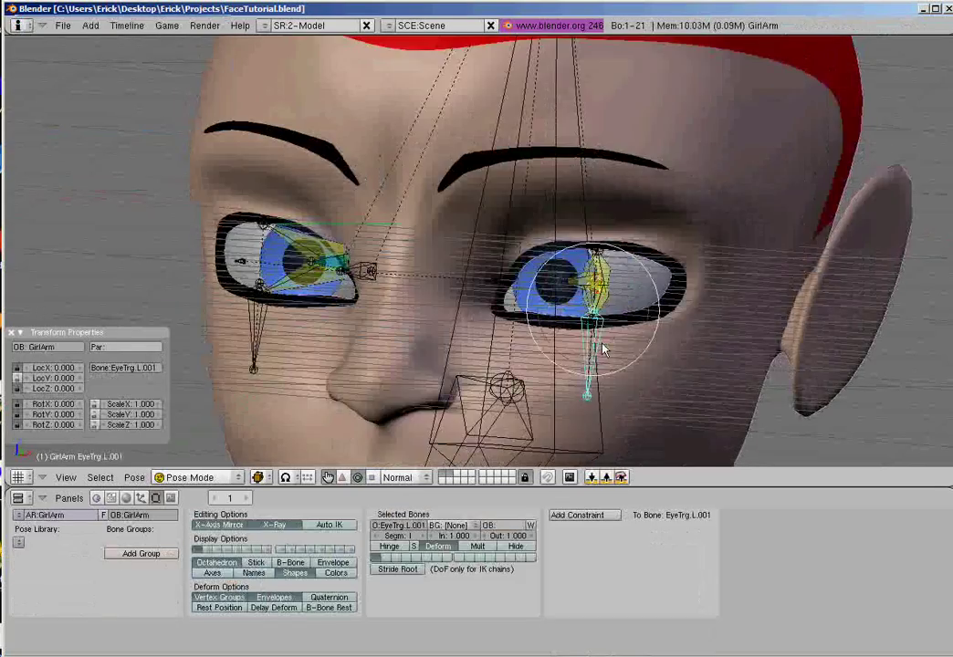
pyautogui.moveTo(603, 344); pyautogui.dragTo(650, 401, button='middle')
pyautogui.rightClick(444, 327)
pyautogui.moveTo(445, 328); pyautogui.dragTo(488, 313, button='middle')
pyautogui.rightClick(465, 308)
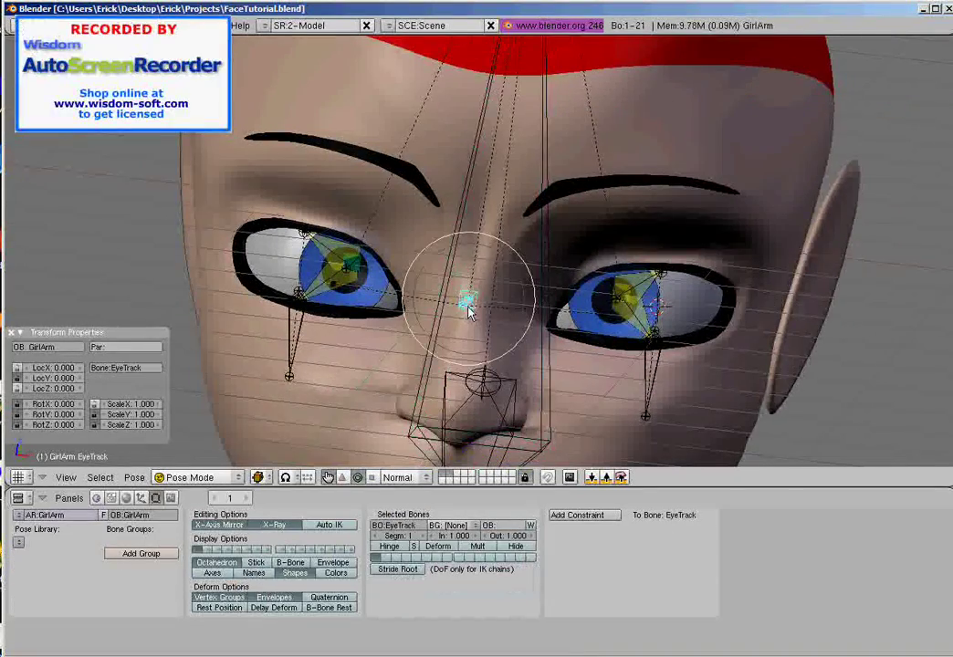
pyautogui.press('KP_1')
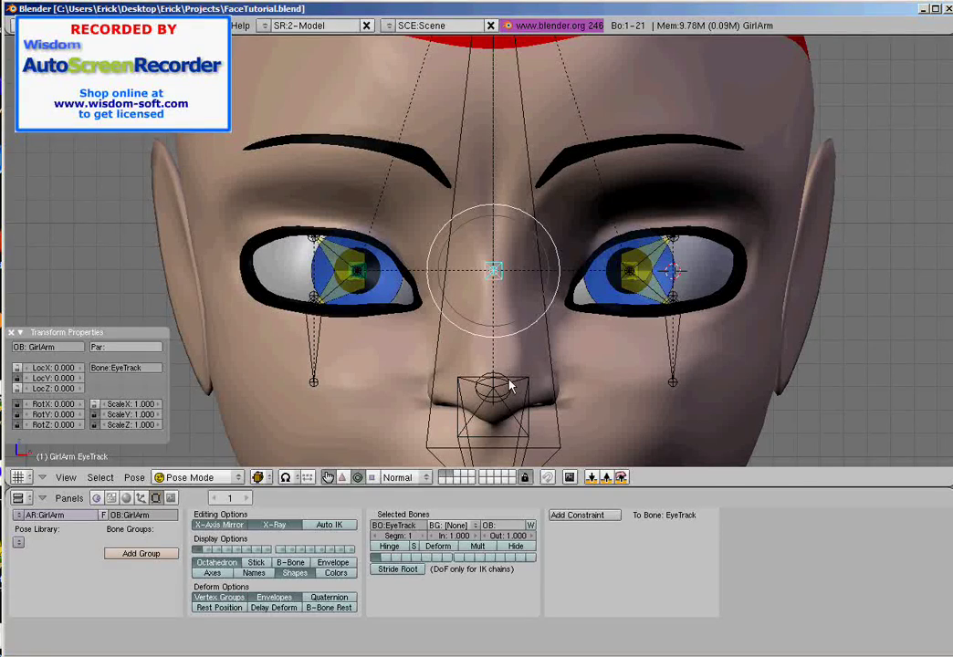
pyautogui.press('g')
pyautogui.press('z')
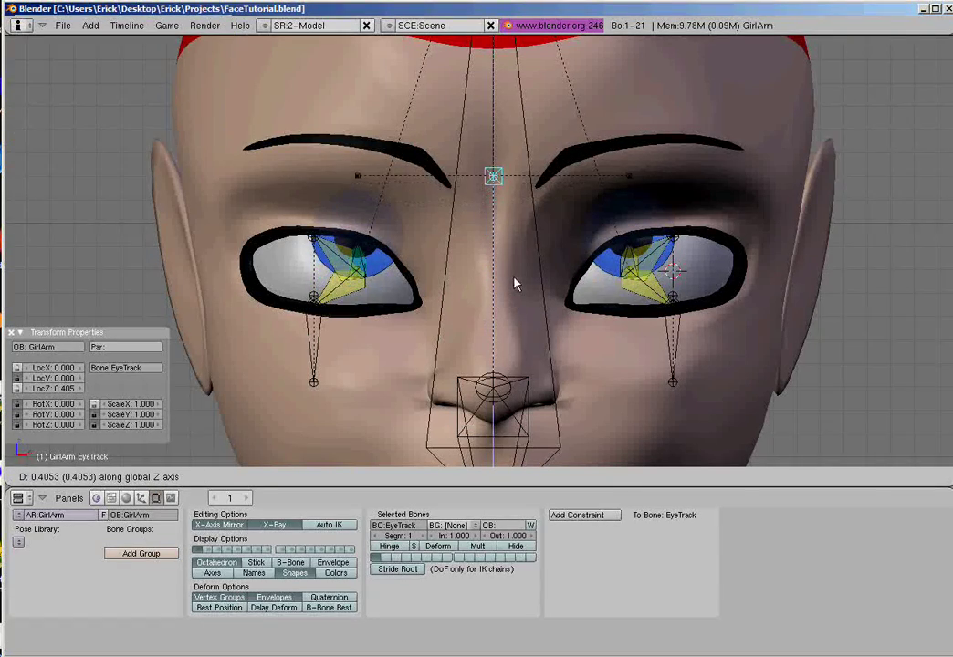
pyautogui.click(522, 266)
# Step: Move the EyeTrg.L.001 and EyeTrg.R.001 bones together up along the global Z axis by about 0.18
pyautogui.rightClick(681, 354)
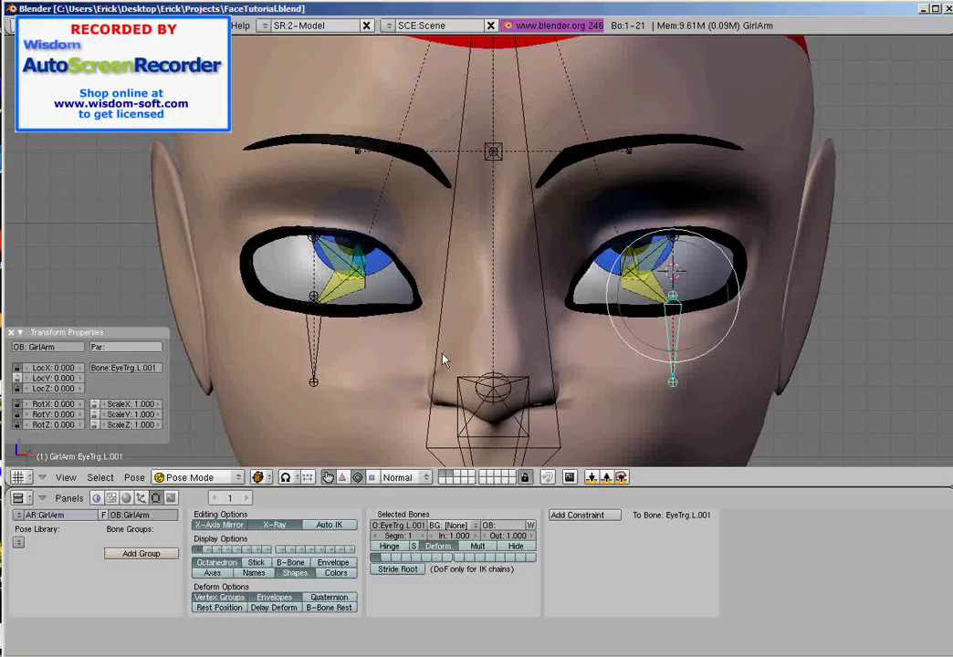
pyautogui.keyDown('shift'); pyautogui.rightClick(311, 347); pyautogui.keyUp('shift')
pyautogui.press('g')
pyautogui.press('z')
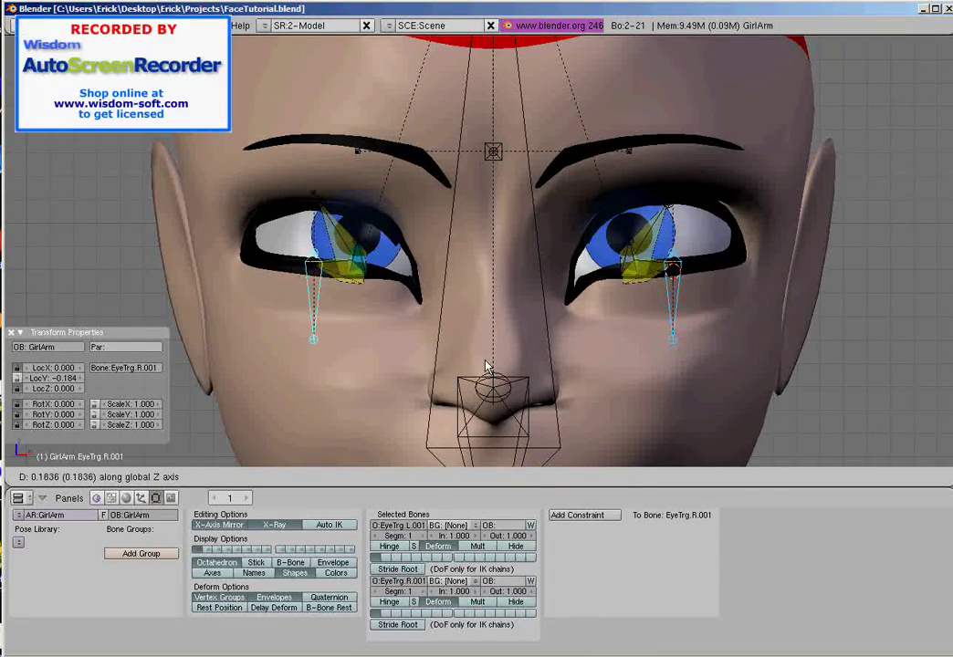
pyautogui.click(493, 367)
# Step: Try moving the raised EyeTrack bone to test the gaze with the shifted eyes
pyautogui.scroll(-2, 494, 363)
pyautogui.moveTo(494, 363); pyautogui.dragTo(447, 223, button='middle')
pyautogui.scroll(2, 448, 223)
pyautogui.rightClick(423, 204)
pyautogui.press('g')
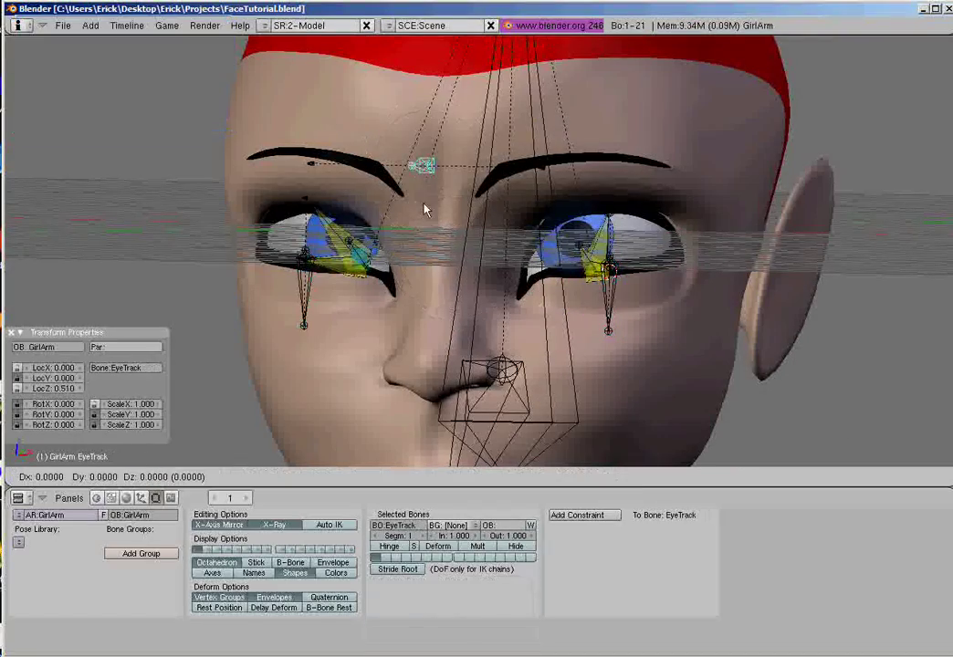
pyautogui.rightClick(416, 296)
# Step: Clear the location and rotation of all bones in the armature
pyautogui.press('a')
pyautogui.press('a')
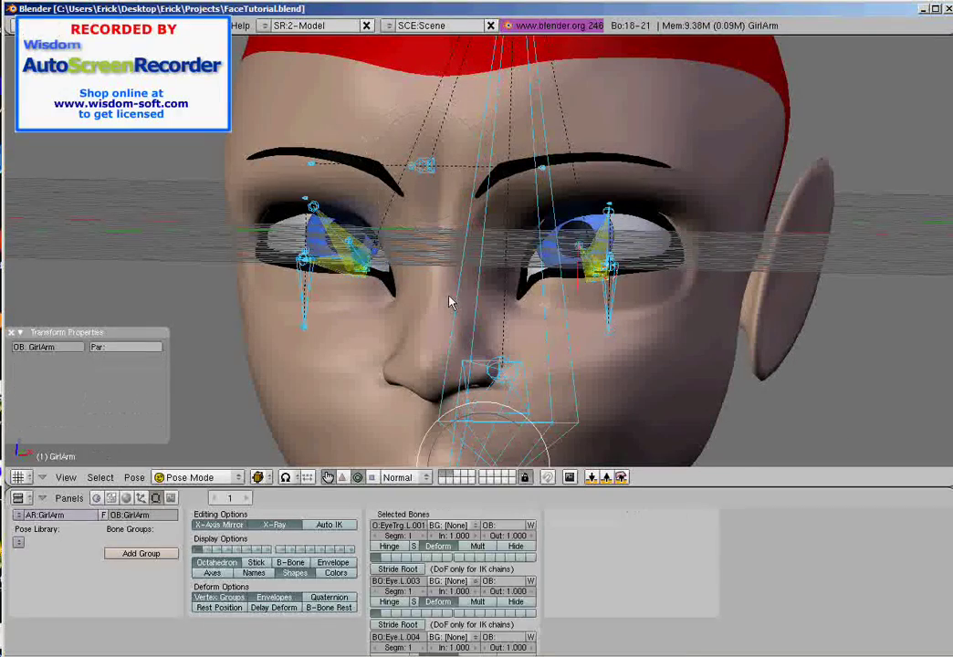
pyautogui.hotkey('alt', 'g')
pyautogui.click(449, 298)
pyautogui.hotkey('alt', 'r')
pyautogui.click(449, 298)
# Step: Examine the Eye.L bone, its IK constraint and where its tail ends relative to the eyeball
pyautogui.moveTo(449, 298); pyautogui.dragTo(447, 327, button='middle')
pyautogui.rightClick(425, 335)
pyautogui.rightClick(525, 328)
pyautogui.press('KP_3')
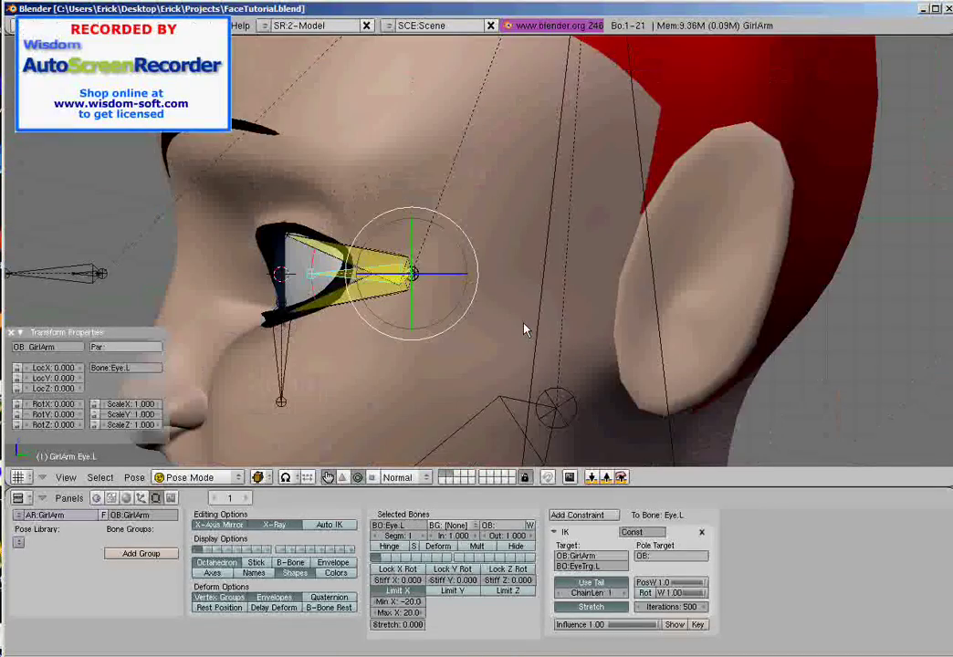
pyautogui.scroll(4, 525, 330)
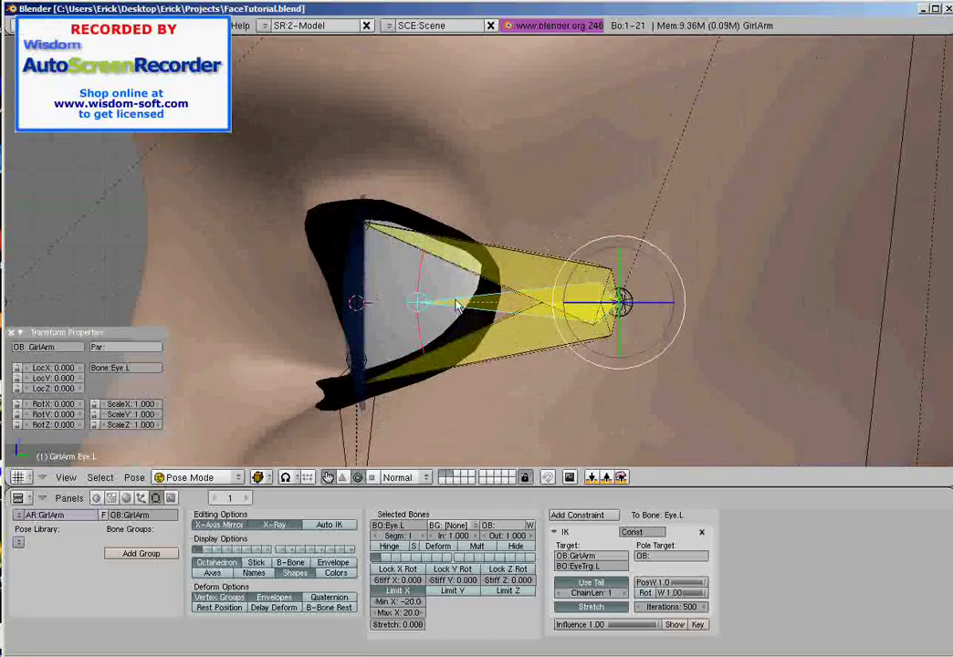
pyautogui.moveTo(432, 234); pyautogui.dragTo(416, 313, button='middle')
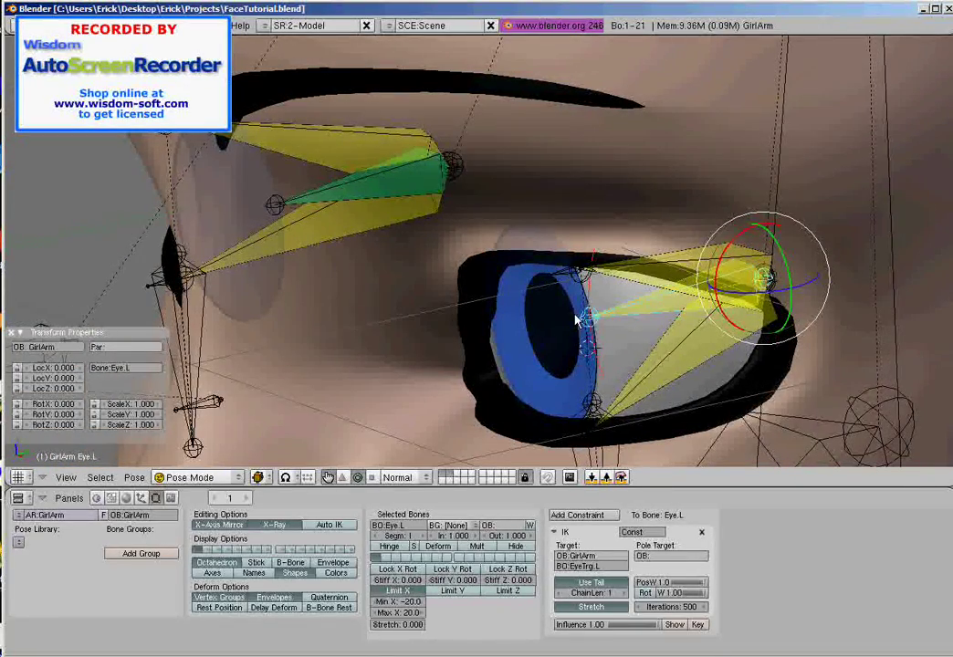
pyautogui.moveTo(578, 319); pyautogui.dragTo(379, 291, button='middle')
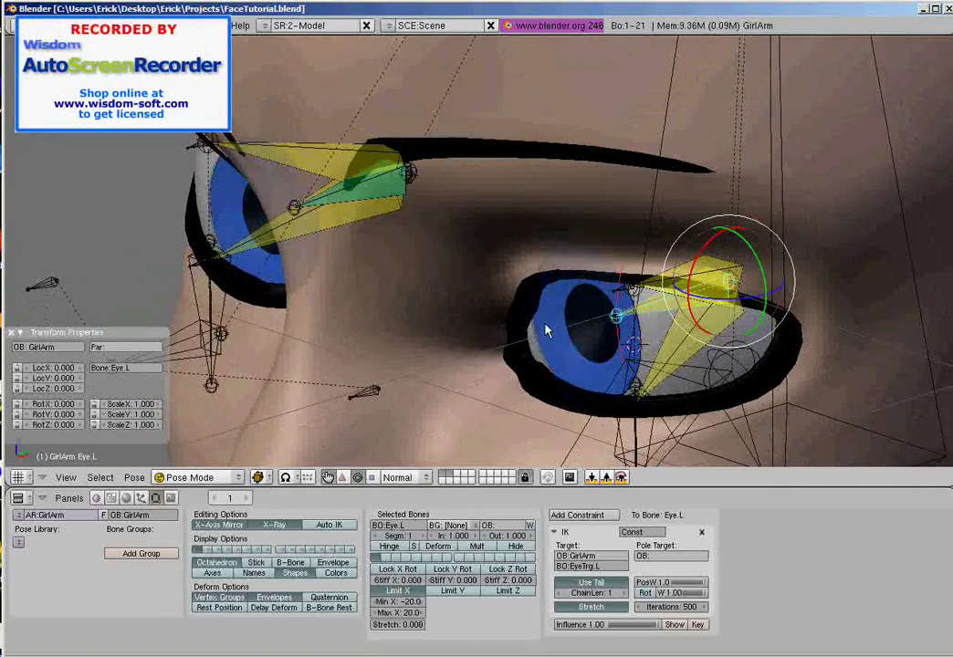
pyautogui.moveTo(537, 338); pyautogui.dragTo(517, 349, button='middle')
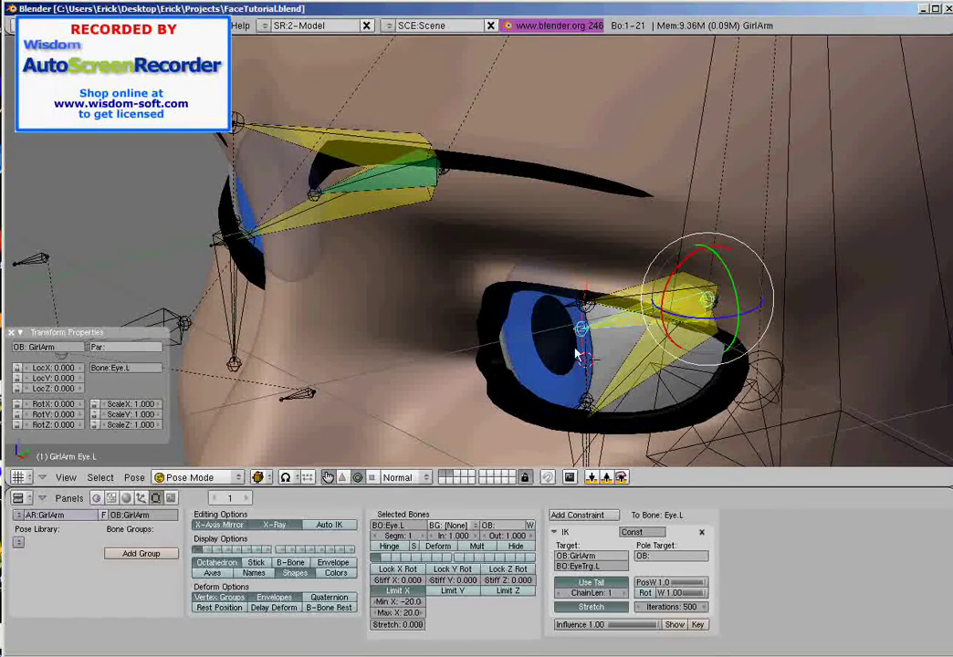
# Step: Try moving the Eye.L bone and check its placement in Edit Mode
pyautogui.press('g')
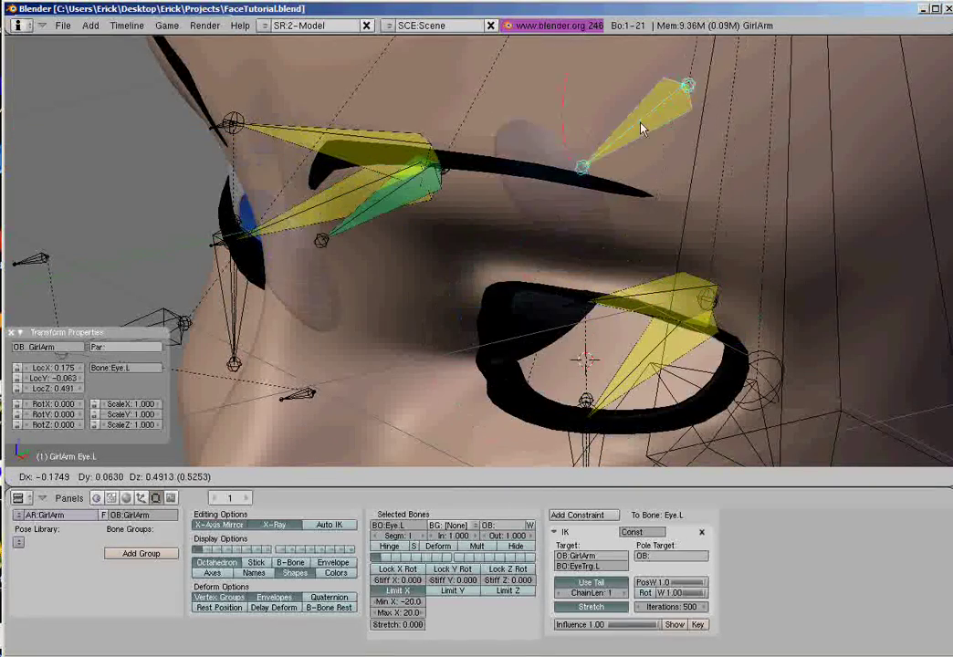
pyautogui.rightClick(616, 354)
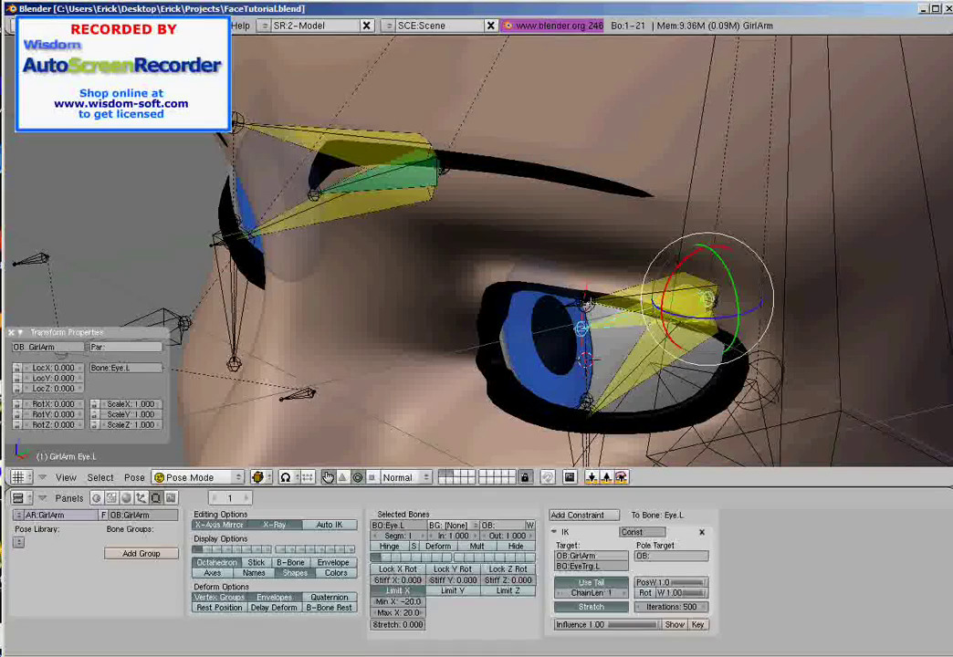
pyautogui.press('Tab')
pyautogui.moveTo(491, 334); pyautogui.dragTo(516, 327, button='middle')
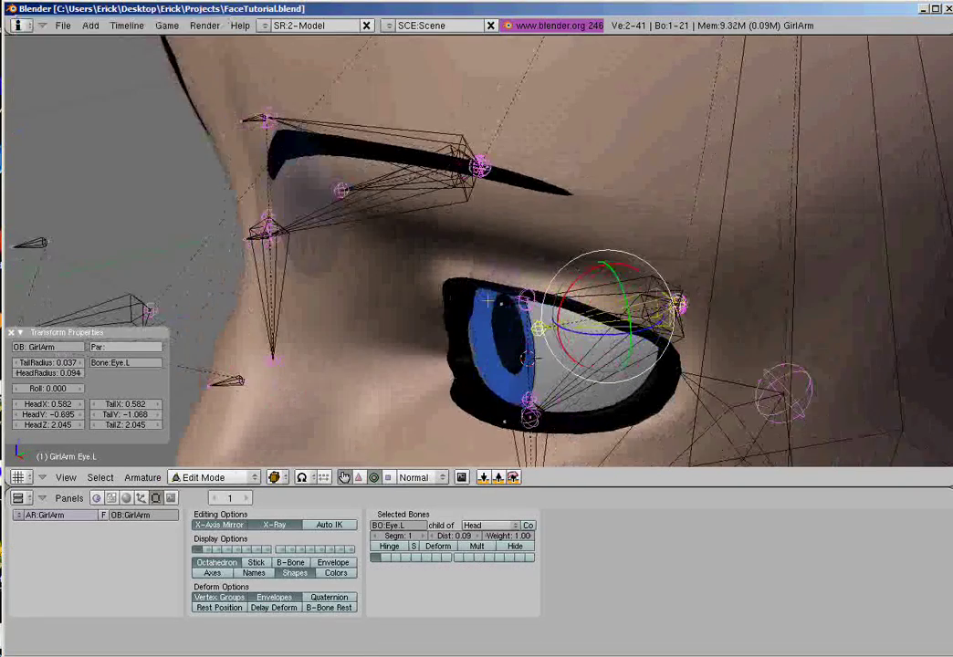
pyautogui.press('Tab')
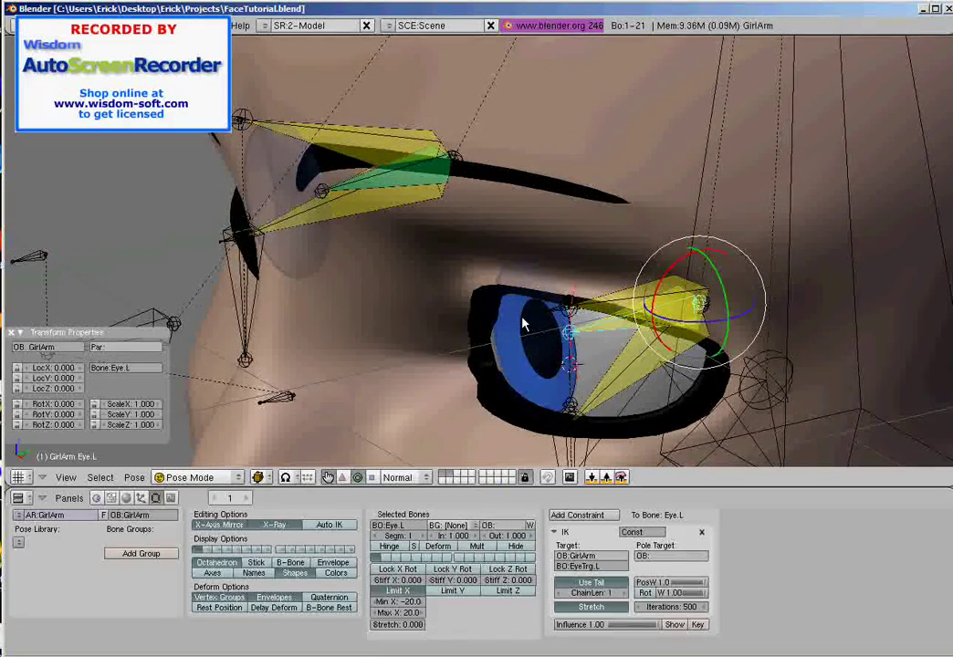
# Step: Snap the 3D cursor to the head of the Eye.L bone and enter Edit Mode in side view
pyautogui.hotkey('shift', 's')
pyautogui.click(510, 352)
pyautogui.press('Tab')
pyautogui.press('KP_3')
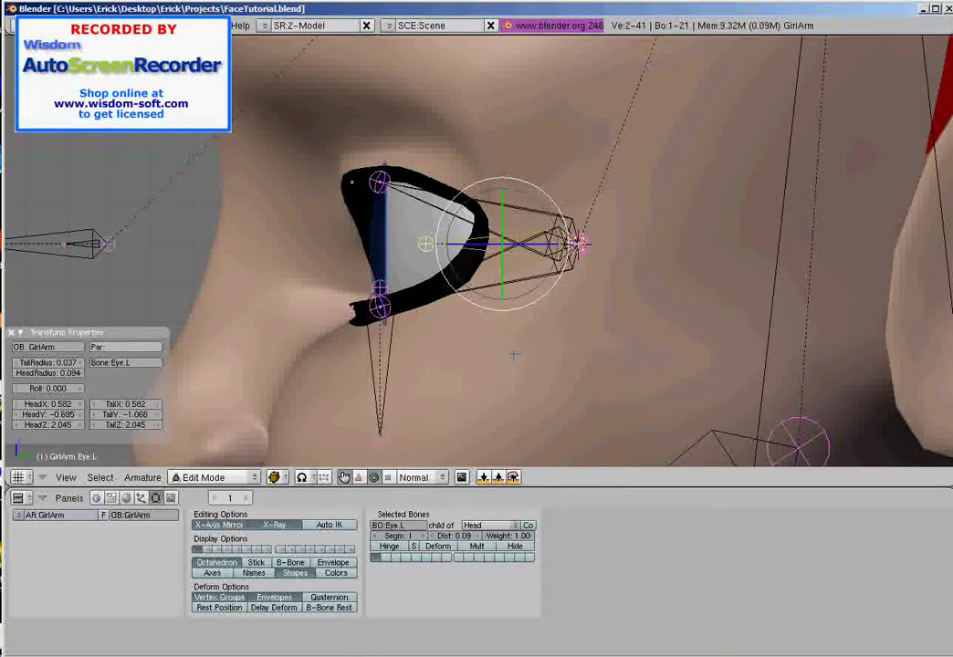
# Step: Duplicate the Eye.L bone in place and scale the copy up from the 3D cursor so it extends past the eye surface
pyautogui.hotkey('shift', 'd')
pyautogui.rightClick(545, 353)
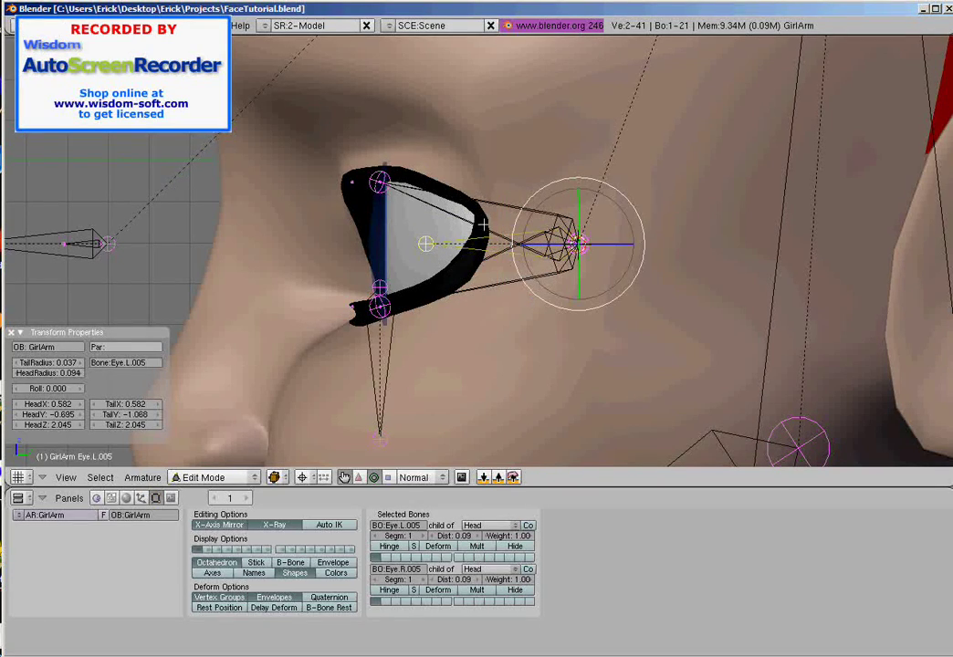
pyautogui.press('s')
pyautogui.click(361, 211)
pyautogui.moveTo(361, 210); pyautogui.dragTo(530, 323, button='middle')
pyautogui.scroll(-2, 470, 270)
pyautogui.hotkey('ctrl', 'z')
# Step: Select only the lengthened copy of the left eye bone and return to Pose Mode
pyautogui.press('a')
pyautogui.rightClick(470, 309)
pyautogui.press('Tab')
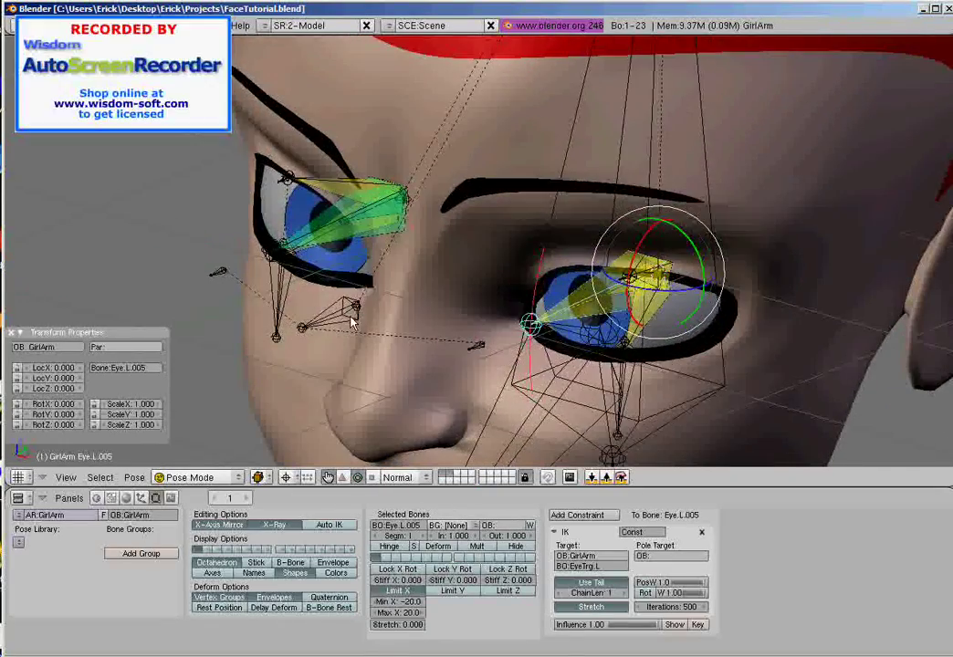
# Step: Try moving the EyeTrack bone to test how the lengthened eye bones follow it
pyautogui.rightClick(353, 319)
pyautogui.moveTo(353, 319); pyautogui.dragTo(468, 344, button='middle')
pyautogui.press('g')
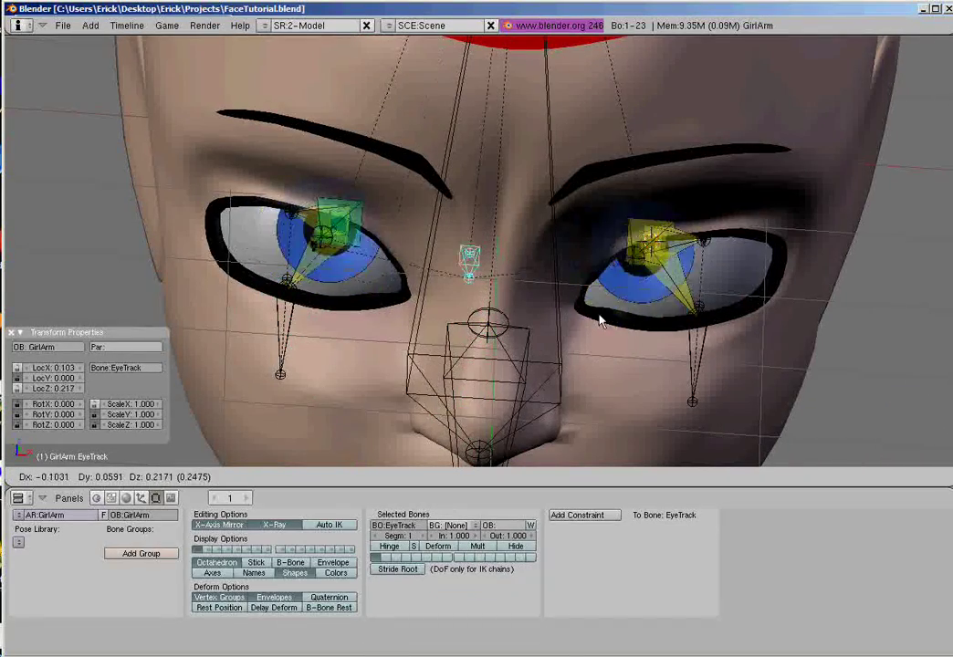
pyautogui.rightClick(608, 468)
# Step: Try moving the lengthened left eye bone, Eye.L.005, to test the mirrored bone's response
pyautogui.moveTo(589, 352); pyautogui.dragTo(507, 318, button='middle')
pyautogui.rightClick(606, 305)
pyautogui.moveTo(606, 306); pyautogui.dragTo(488, 304, button='middle')
pyautogui.rightClick(236, 239)
pyautogui.rightClick(507, 272)
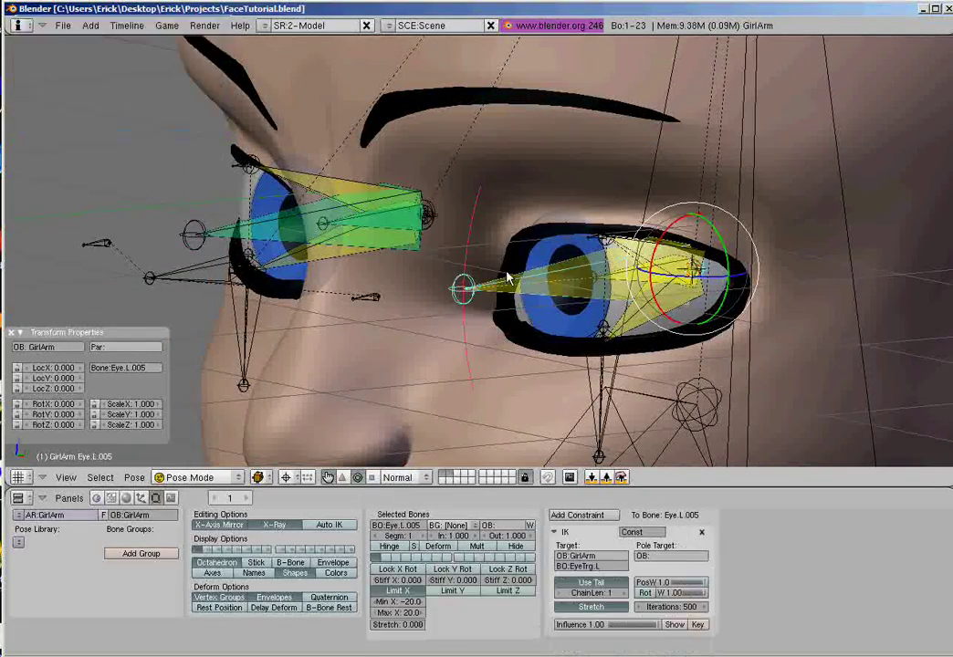
pyautogui.press('g')
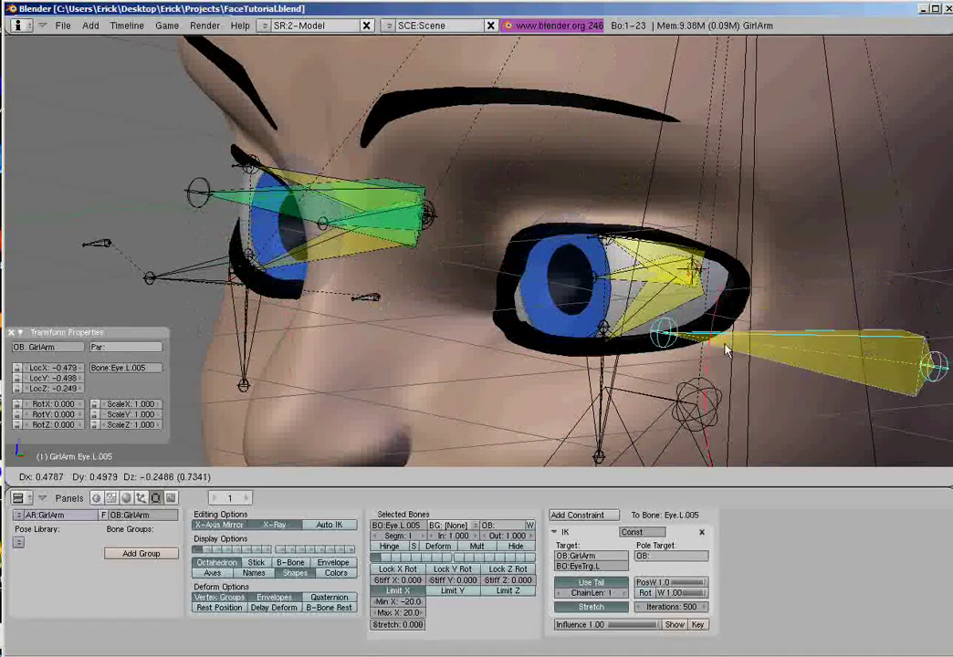
pyautogui.press('Escape')
# Step: Delete the Locked Track constraint from the lengthened right eye bone, Eye.R.005
pyautogui.rightClick(245, 233)
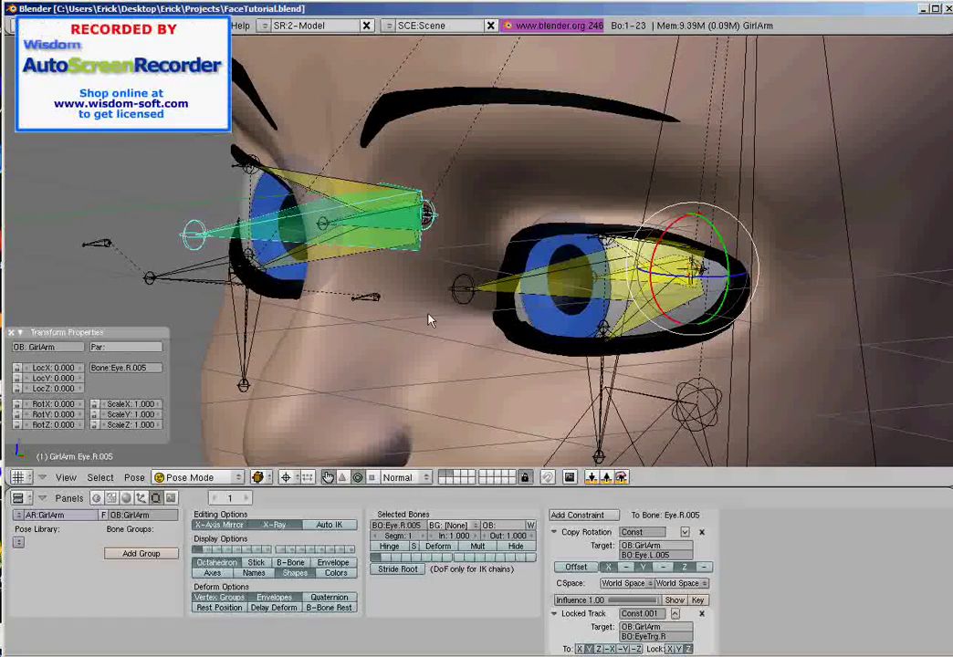
pyautogui.moveTo(625, 612); pyautogui.dragTo(604, 577, button='middle')
pyautogui.moveTo(230, 230); pyautogui.dragTo(457, 365, button='middle')
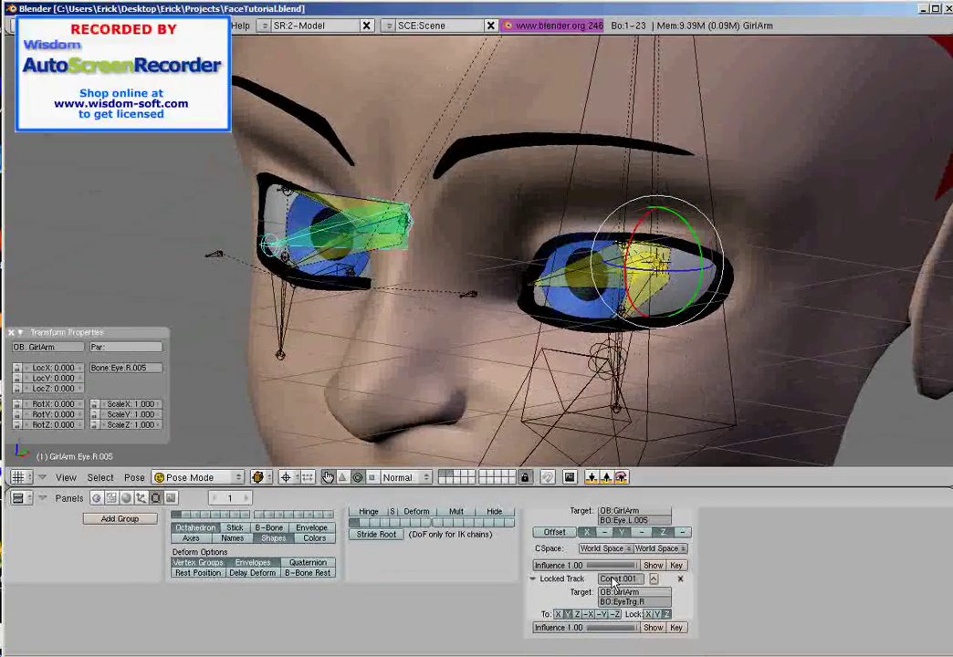
pyautogui.click(680, 580)
# Step: Rename the lengthened left eye bone, Eye.L.005, as EyeBase.L
pyautogui.moveTo(475, 246); pyautogui.dragTo(508, 328, button='middle')
pyautogui.scroll(1, 546, 366)
pyautogui.rightClick(546, 367)
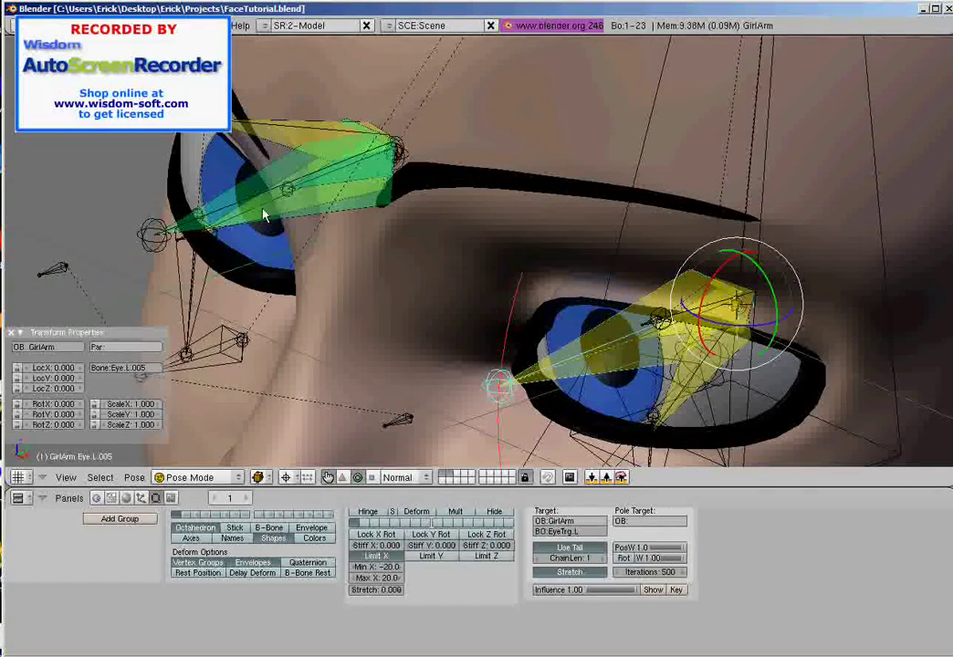
pyautogui.rightClick(265, 215)
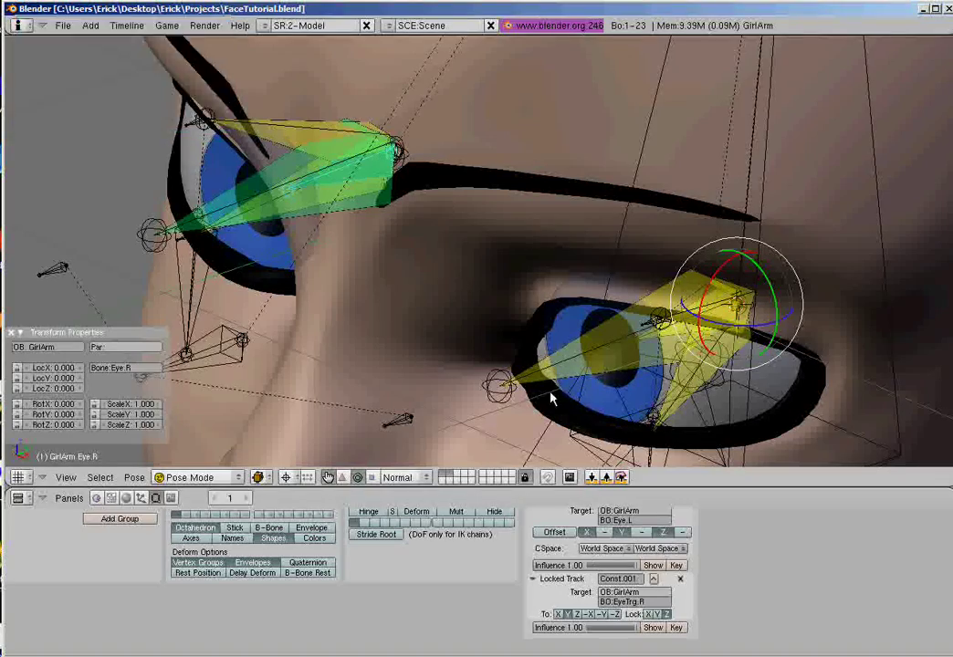
pyautogui.rightClick(498, 385)
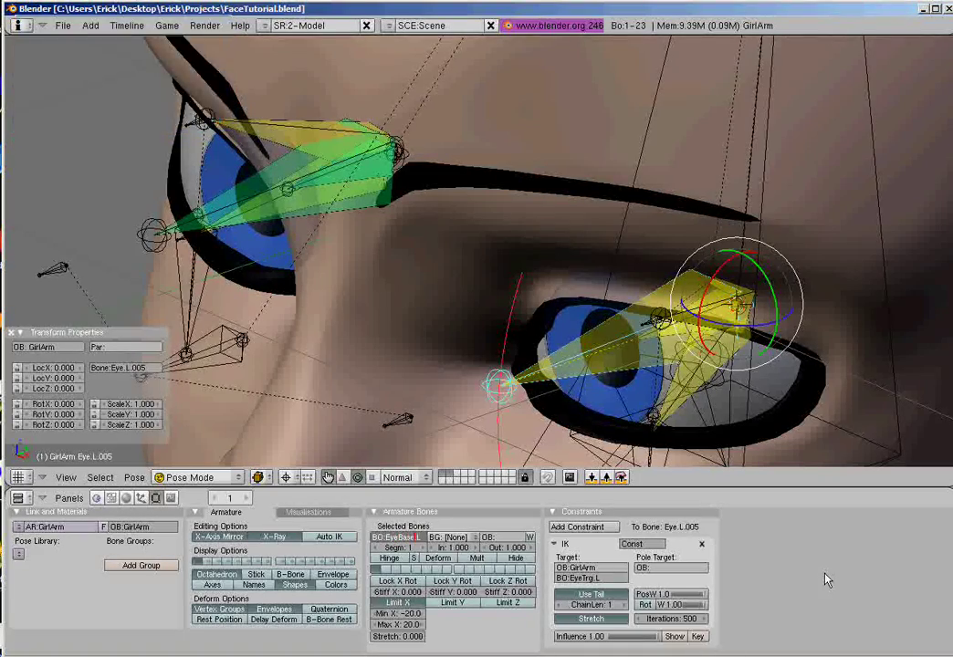
# Step: Rename the lengthened right eye bone, Eye.R.005, as EyeBase.R
pyautogui.rightClick(239, 227)
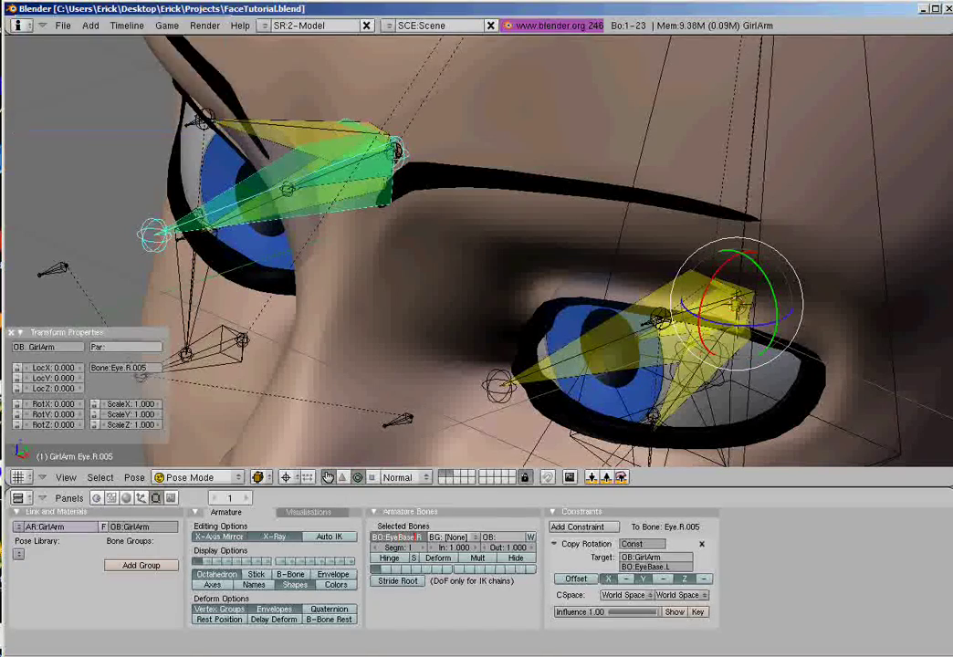
pyautogui.moveTo(555, 436); pyautogui.dragTo(516, 340, button='middle')
pyautogui.scroll(-3, 516, 339)
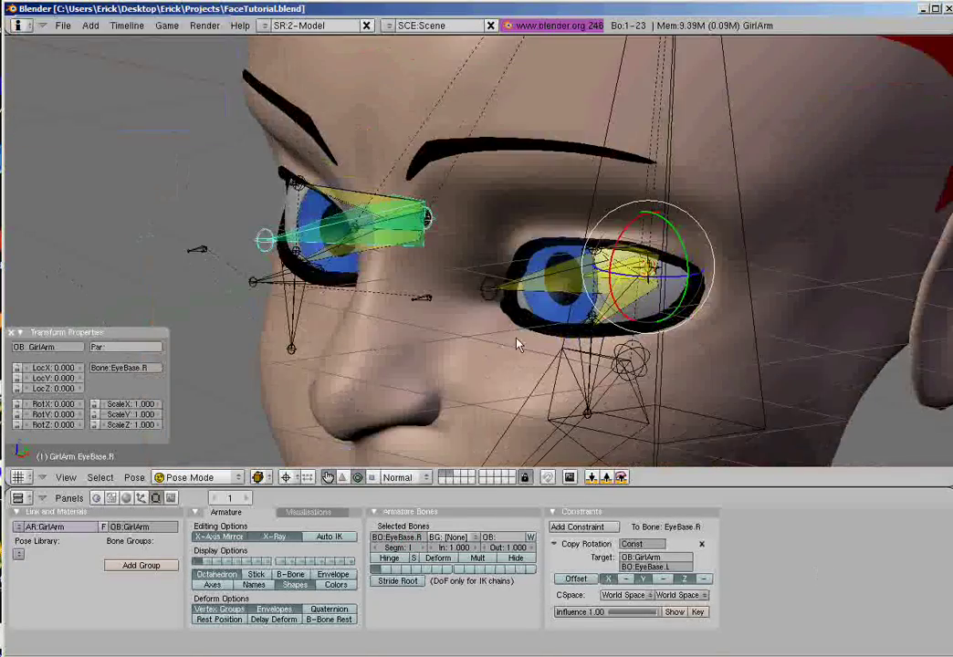
# Step: Try moving the EyeBase.L bone to test whether the left eye and eyelid bones follow it
pyautogui.rightClick(499, 300)
pyautogui.moveTo(499, 300); pyautogui.dragTo(491, 316, button='middle')
pyautogui.scroll(2, 491, 316)
pyautogui.keyDown('shift'); pyautogui.moveTo(619, 326); pyautogui.dragTo(594, 312, button='middle'); pyautogui.keyUp('shift')
pyautogui.scroll(-4, 548, 283)
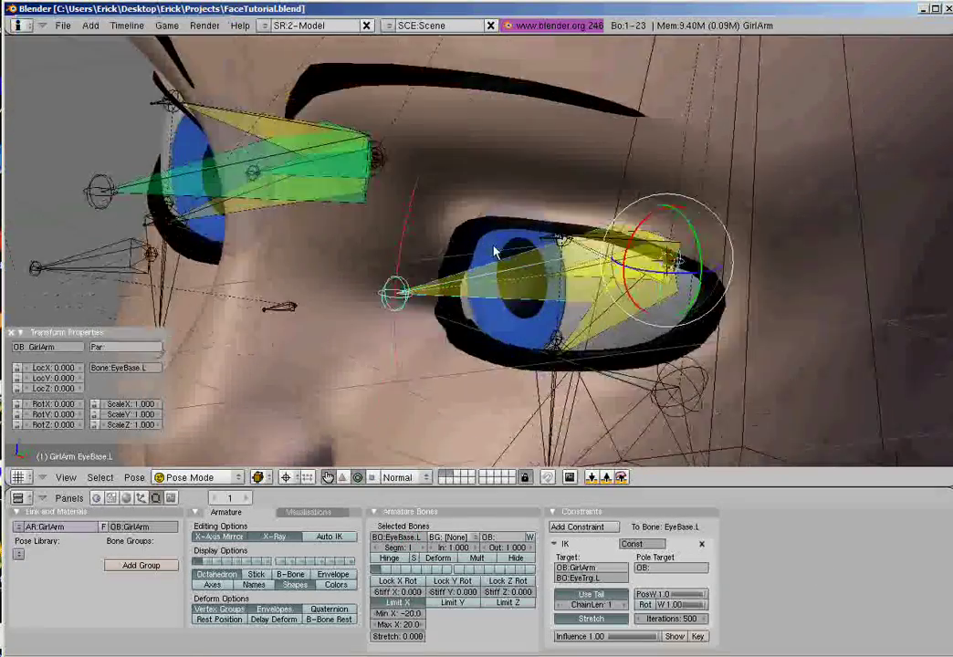
pyautogui.scroll(4, 536, 260)
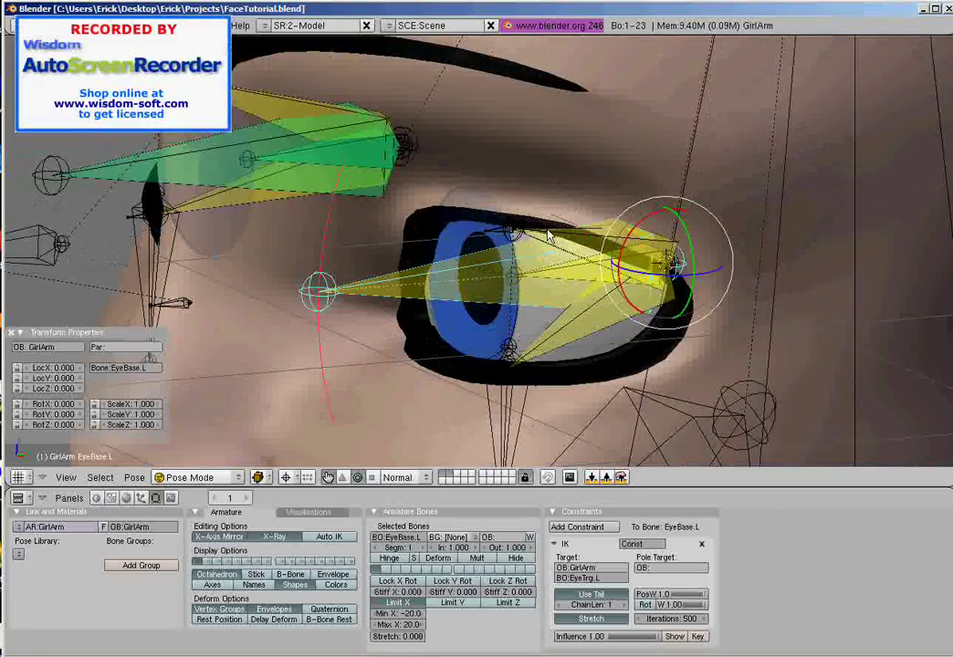
pyautogui.moveTo(548, 236); pyautogui.dragTo(528, 287, button='middle')
pyautogui.press('g')
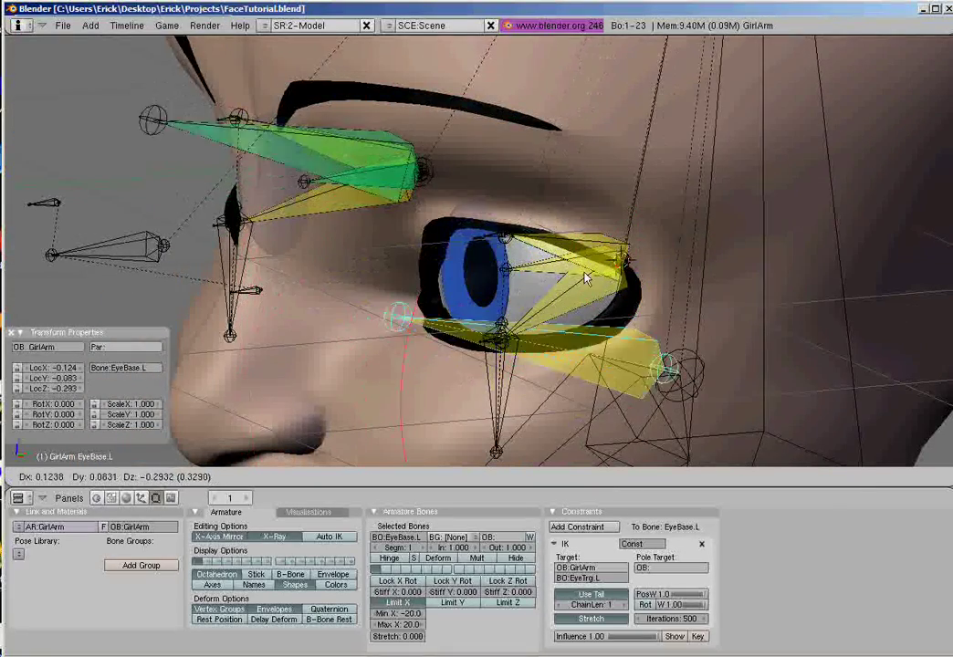
pyautogui.rightClick(561, 261)
# Step: Try moving the left eyelid target bone, EyeTrg.L.001, to test the response of the lid bones
pyautogui.rightClick(545, 246)
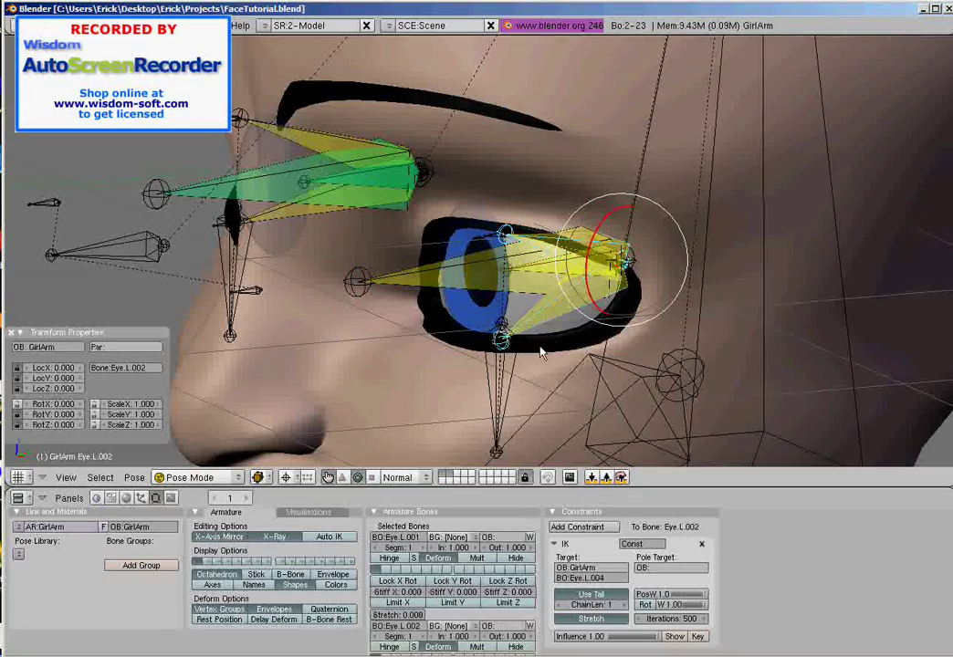
pyautogui.rightClick(493, 393)
pyautogui.press('g')
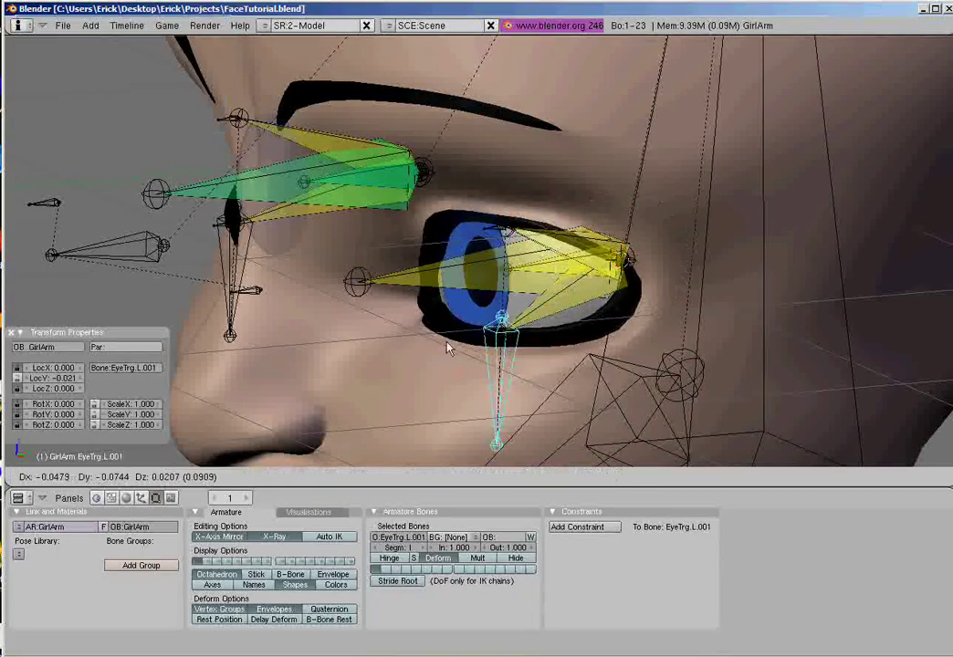
pyautogui.rightClick(383, 303)
pyautogui.scroll(-2, 387, 303)
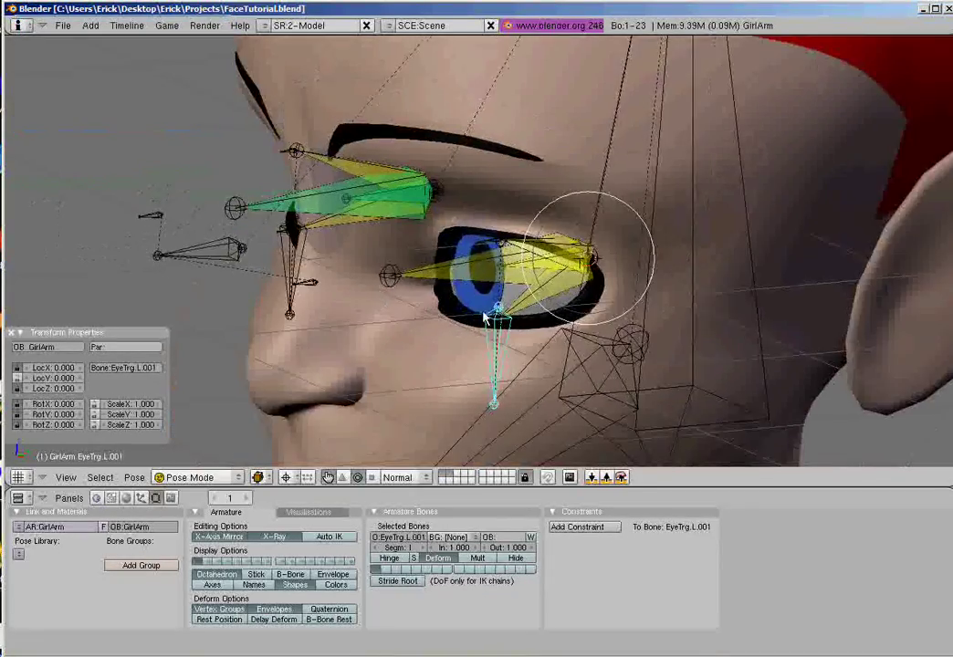
# Step: Try moving the EyeTrack bone along the global Z axis to test the vertical eye motion
pyautogui.moveTo(488, 319); pyautogui.dragTo(500, 327, button='middle')
pyautogui.scroll(2, 421, 315)
pyautogui.scroll(-1, 421, 315)
pyautogui.rightClick(201, 272)
pyautogui.press('g')
pyautogui.press('z')
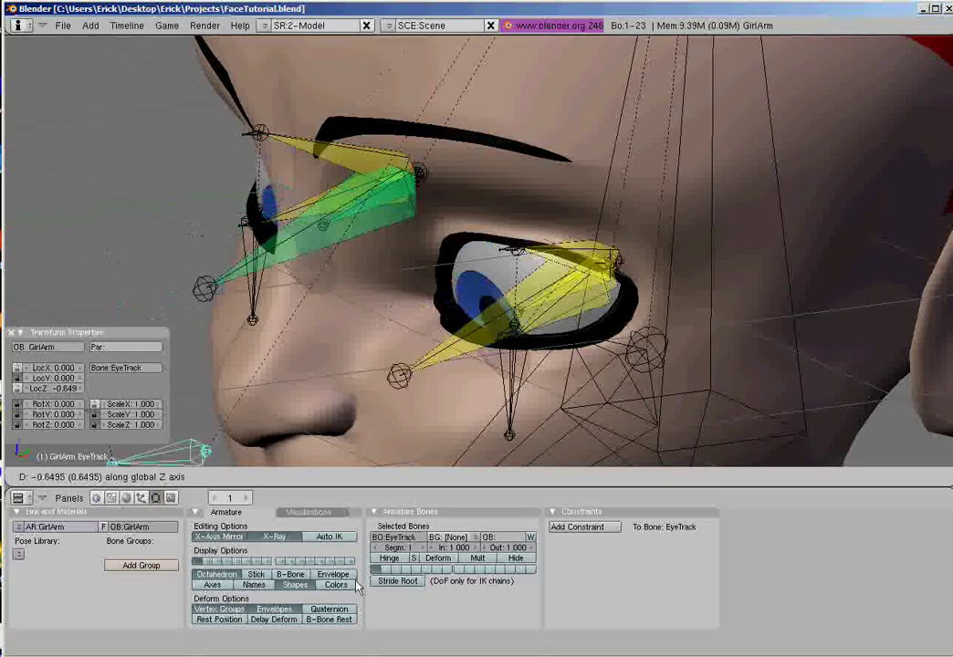
pyautogui.rightClick(398, 409)
# Step: Try moving EyeBase.L again to check which left eye bones are not attached to it
pyautogui.rightClick(415, 283)
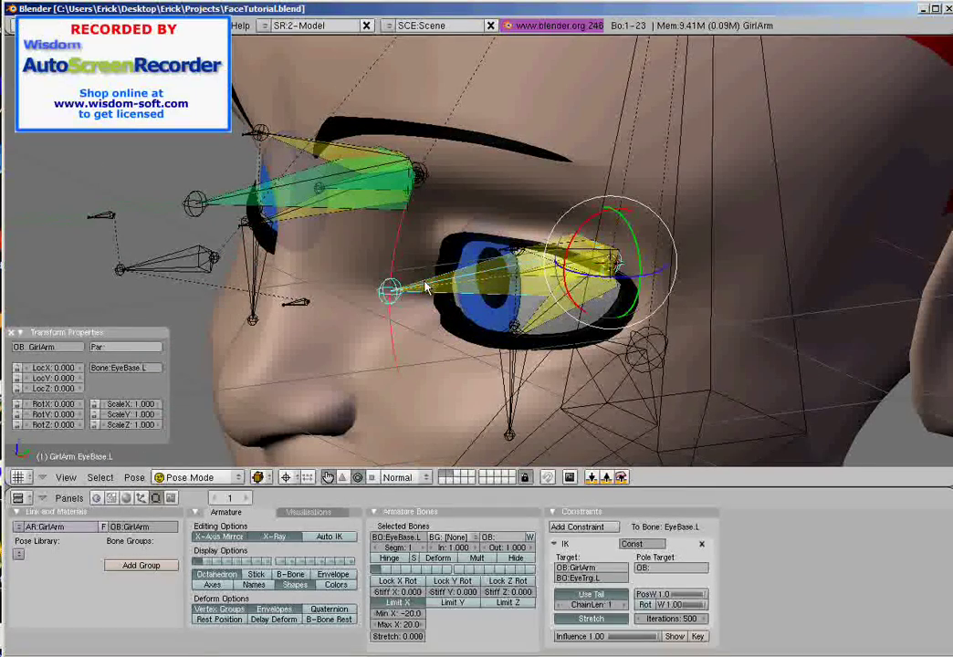
pyautogui.press('g')
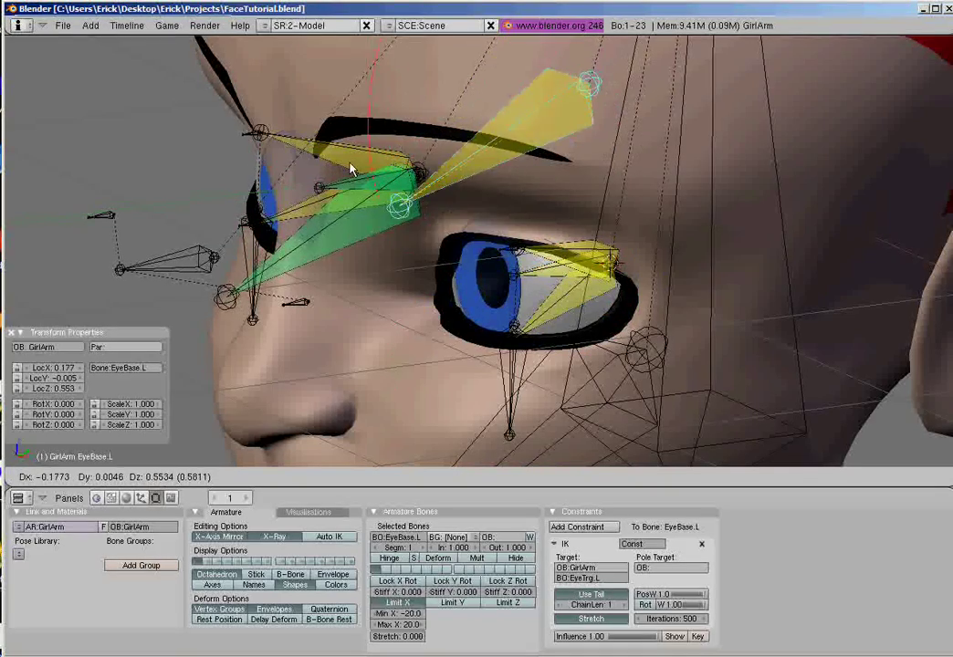
pyautogui.press('Escape')
# Step: In Edit Mode, parent the left eye bones Eye.L.001, Eye.L.002 and EyeTrg.L.001 to EyeBase.L with Keep Offset
pyautogui.moveTo(321, 246); pyautogui.dragTo(553, 277, button='middle')
pyautogui.rightClick(528, 335)
pyautogui.scroll(2, 453, 257)
pyautogui.rightClick(436, 239)
pyautogui.moveTo(635, 356); pyautogui.dragTo(558, 330, button='middle')
pyautogui.rightClick(558, 330)
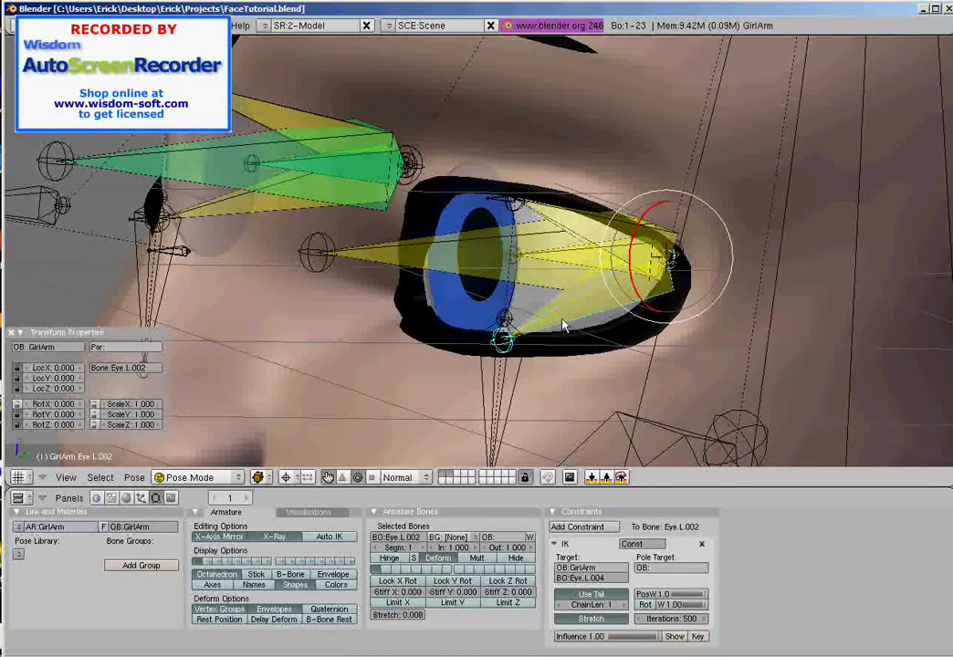
pyautogui.press('Tab')
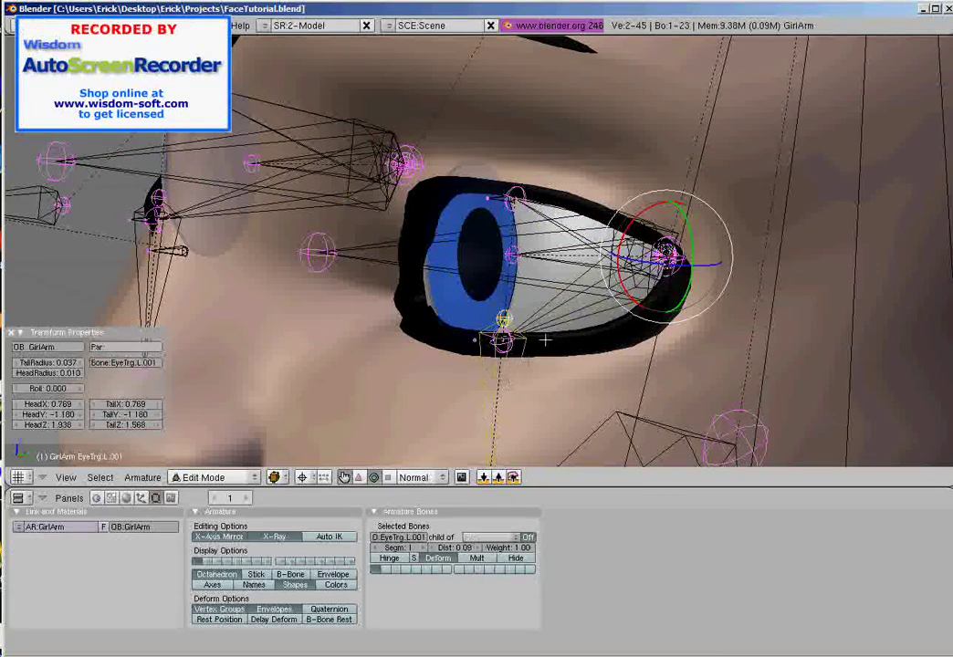
pyautogui.keyDown('shift'); pyautogui.rightClick(558, 312); pyautogui.keyUp('shift')
pyautogui.keyDown('shift'); pyautogui.rightClick(532, 200); pyautogui.keyUp('shift')
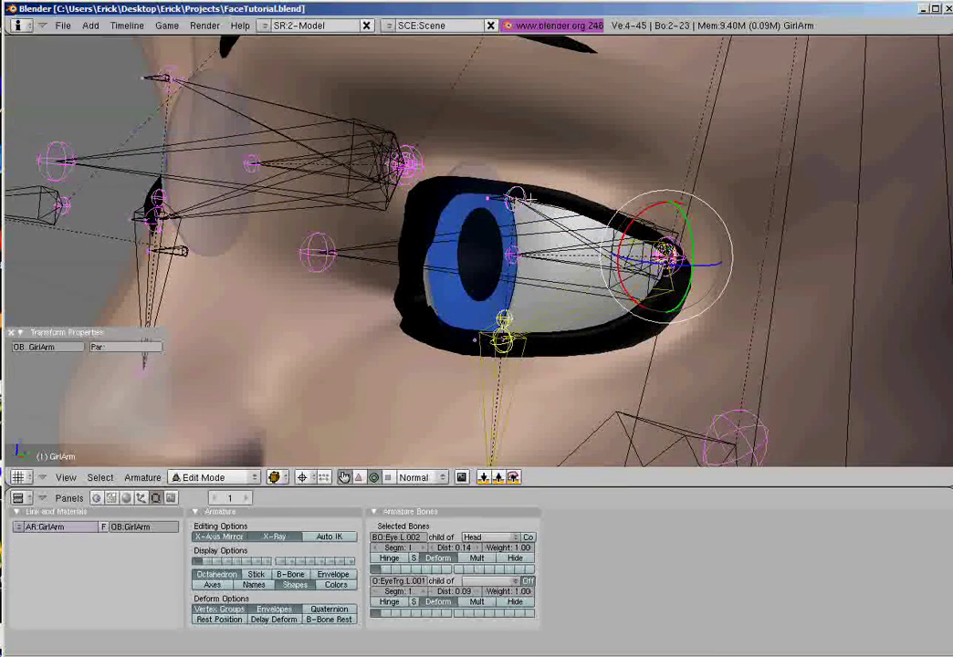
pyautogui.keyDown('shift'); pyautogui.rightClick(535, 214); pyautogui.keyUp('shift')
pyautogui.scroll(-3, 527, 230)
pyautogui.moveTo(494, 301)
pyautogui.mouseDown(button='middle')
pyautogui.moveTo(525, 296)
pyautogui.moveTo(571, 315)
pyautogui.moveTo(527, 283)
pyautogui.moveTo(475, 272)
pyautogui.moveTo(485, 309)
pyautogui.mouseUp(button='middle')
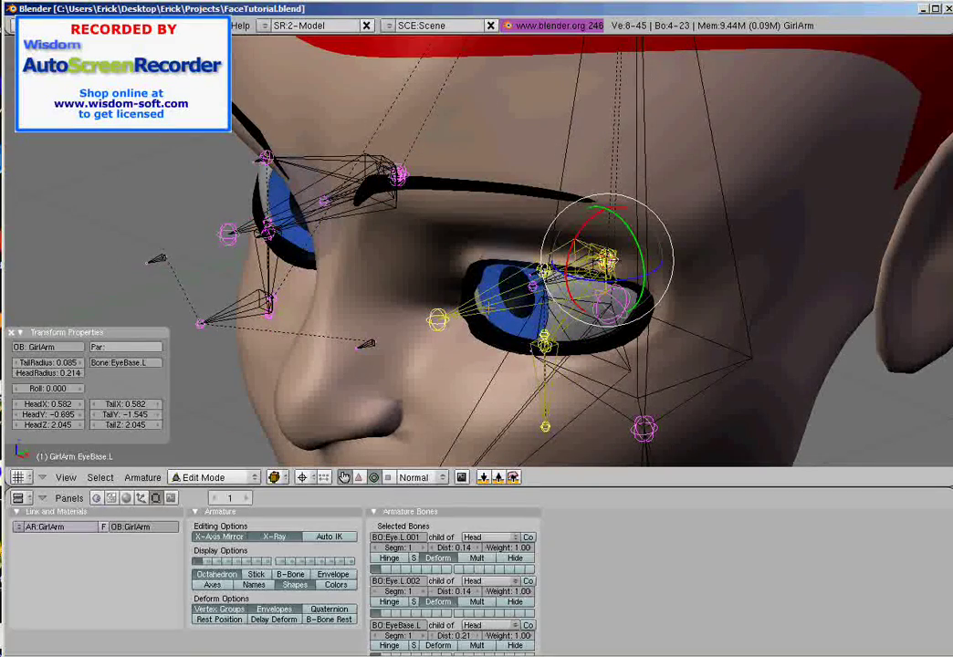
pyautogui.hotkey('ctrl', 'p')
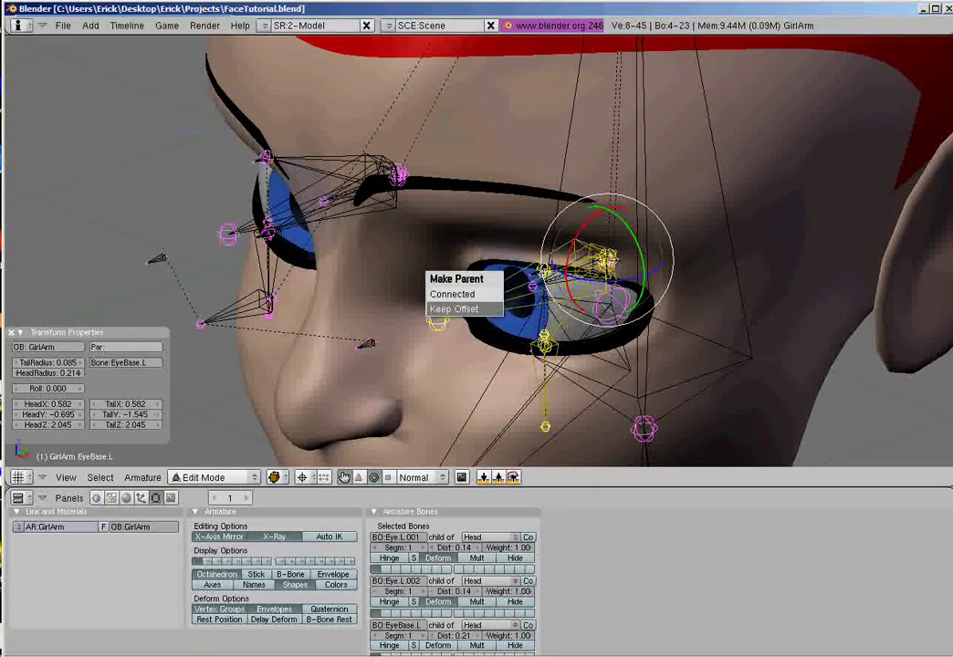
pyautogui.click(476, 310)
# Step: Return to Pose Mode and try moving the EyeTrack bone freely and along global Z to test the eyelids
pyautogui.moveTo(476, 310); pyautogui.dragTo(541, 307, button='middle')
pyautogui.press('Tab')
pyautogui.rightClick(383, 306)
pyautogui.press('g')
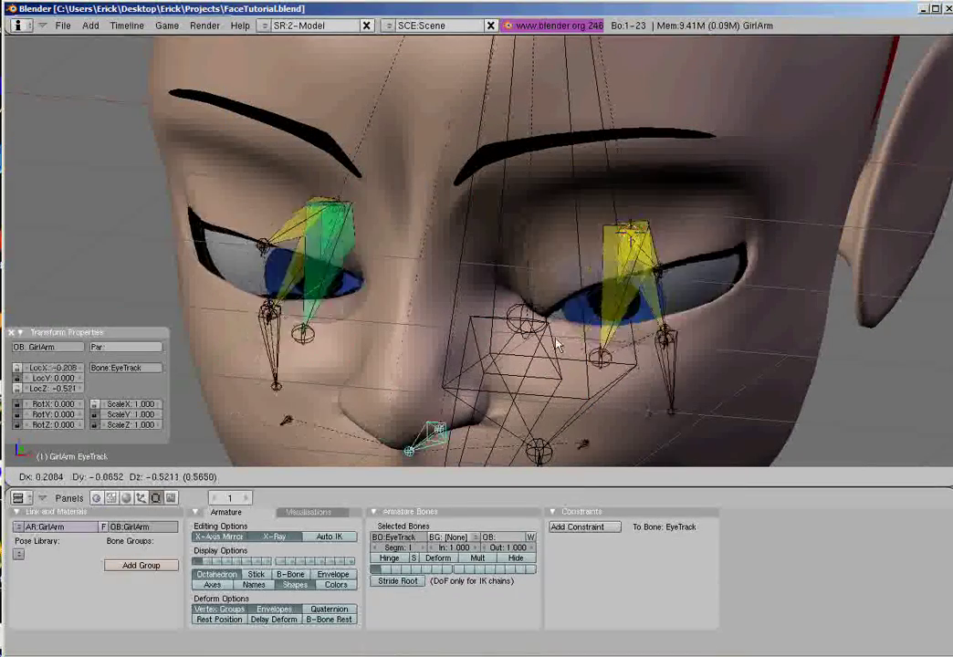
pyautogui.press('z')
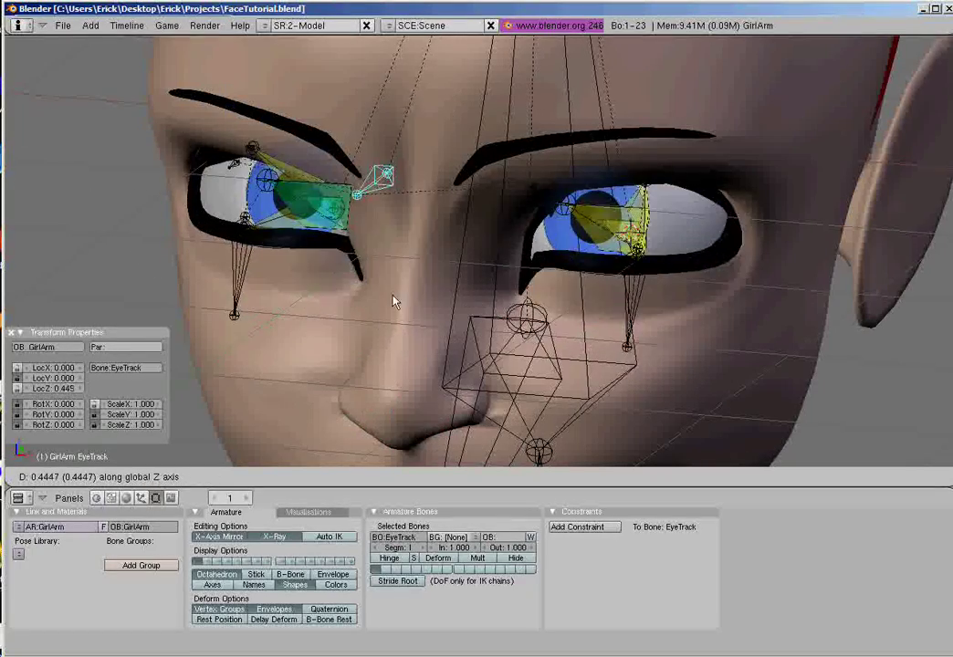
pyautogui.rightClick(411, 383)
pyautogui.press('g')
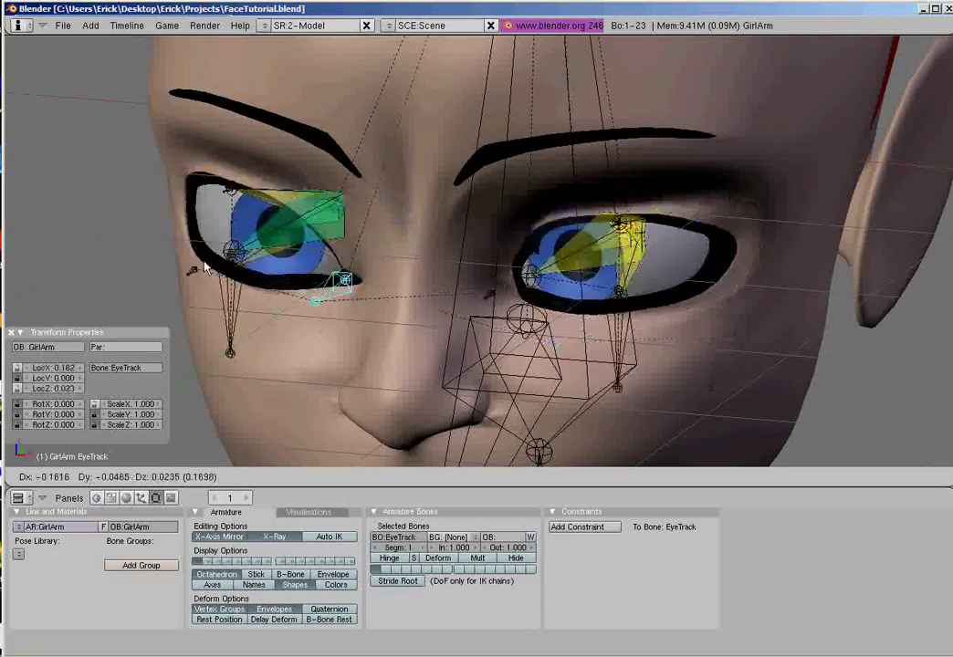
pyautogui.rightClick(529, 327)
# Step: Enable Lock Y Rot and Lock Z Rot in the IK settings of the EyeBase.L bone
pyautogui.moveTo(574, 277); pyautogui.dragTo(498, 292, button='middle')
pyautogui.rightClick(493, 297)
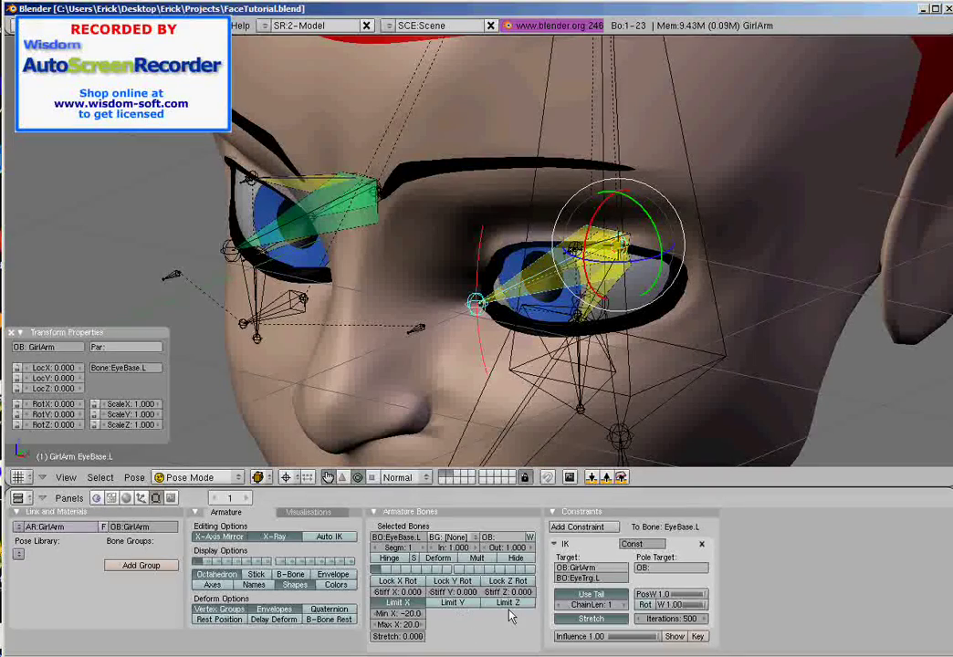
pyautogui.click(471, 582)
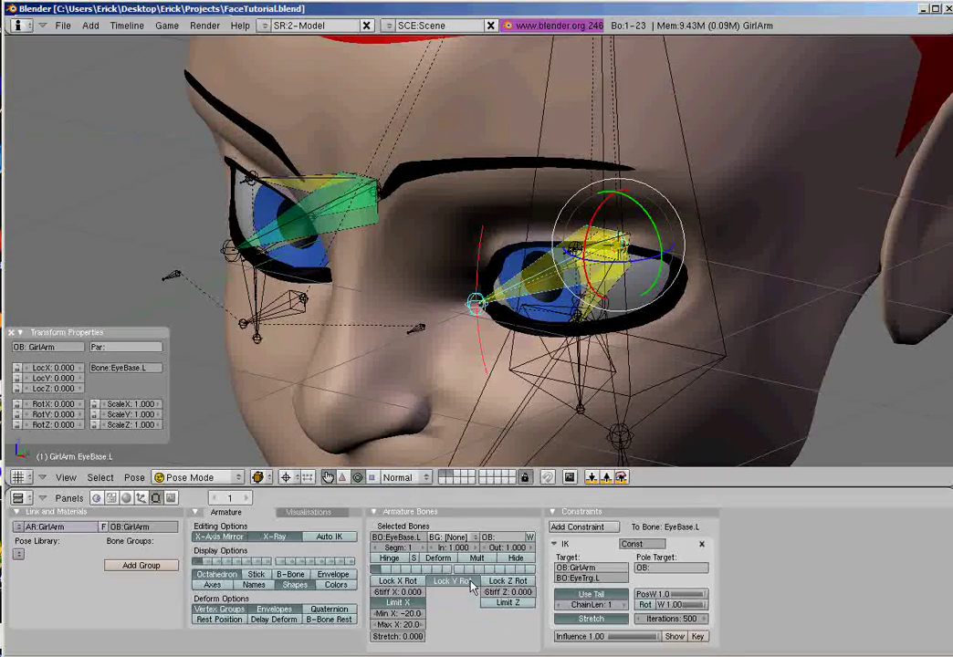
pyautogui.click(507, 586)
# Step: Try moving the EyeBase.L bone to test how the left eye behaves with the locked IK axes
pyautogui.moveTo(433, 387); pyautogui.dragTo(559, 248, button='middle')
pyautogui.scroll(2, 466, 320)
pyautogui.scroll(-3, 558, 249)
pyautogui.rightClick(536, 254)
pyautogui.press('g')
pyautogui.rightClick(530, 254)
pyautogui.rightClick(523, 256)
pyautogui.press('g')
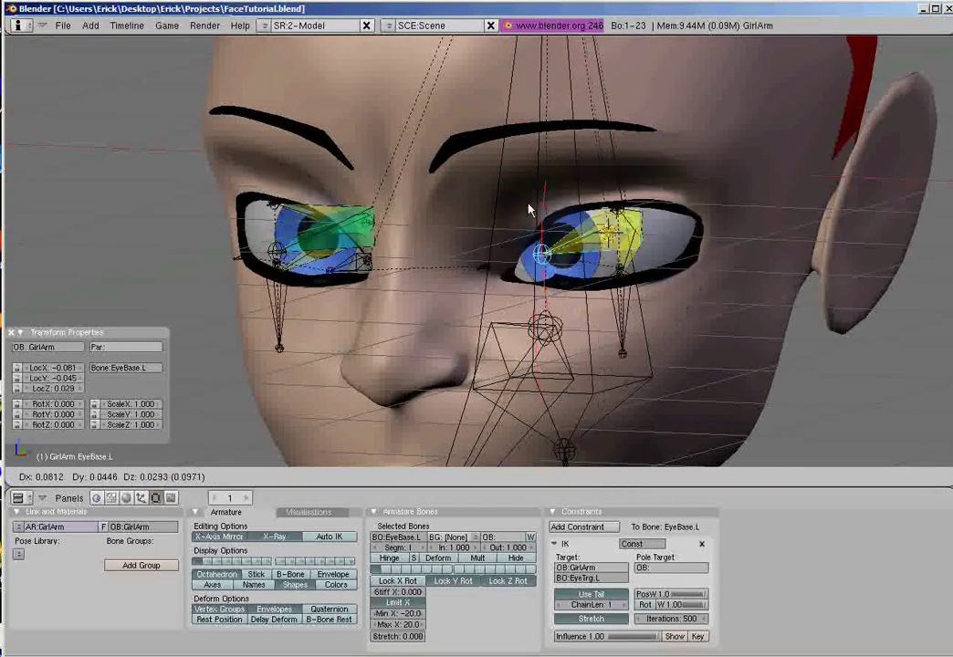
pyautogui.press('Escape')
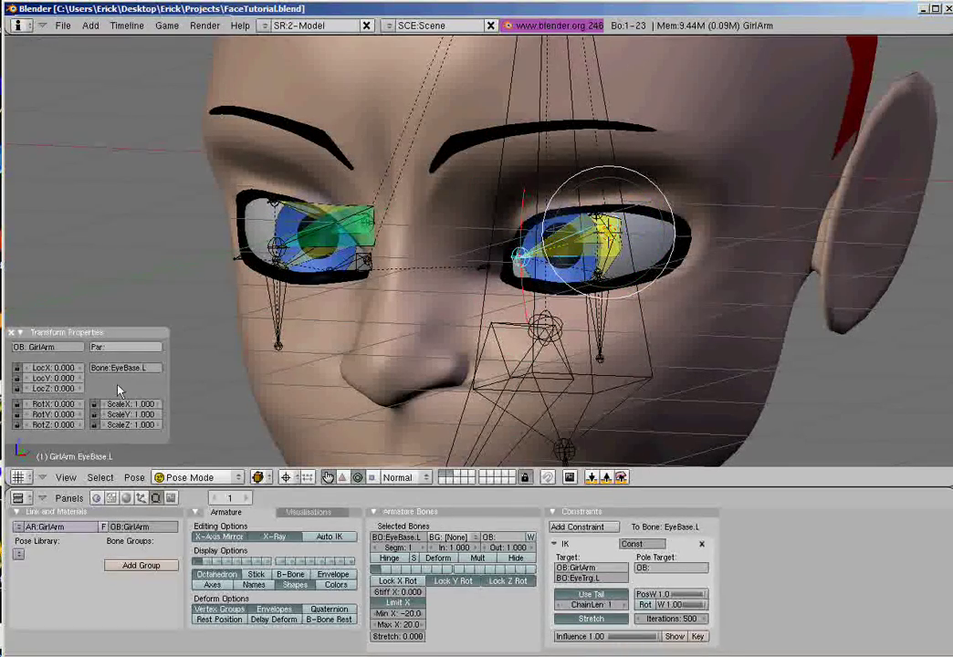
# Step: Lock all location, rotation and scale channels of the EyeBase.L and EyeBase.R bones
pyautogui.rightClick(274, 228)
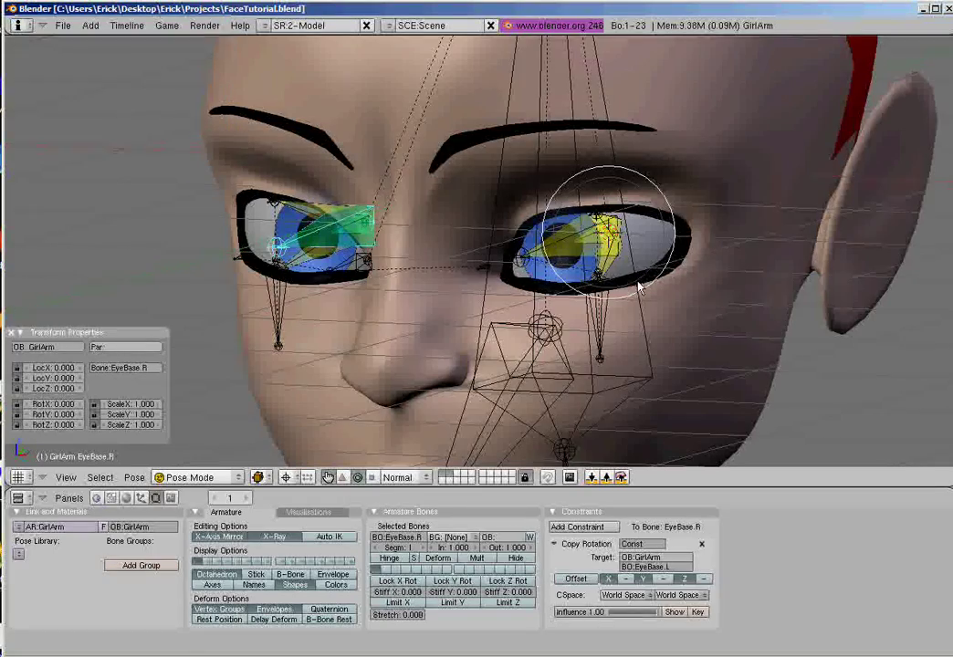
pyautogui.moveTo(508, 232); pyautogui.dragTo(420, 279, button='middle')
# Step: Try scaling and moving the EyeTrack bone to test how both eyes converge and follow it
pyautogui.rightClick(408, 268)
pyautogui.press('s')
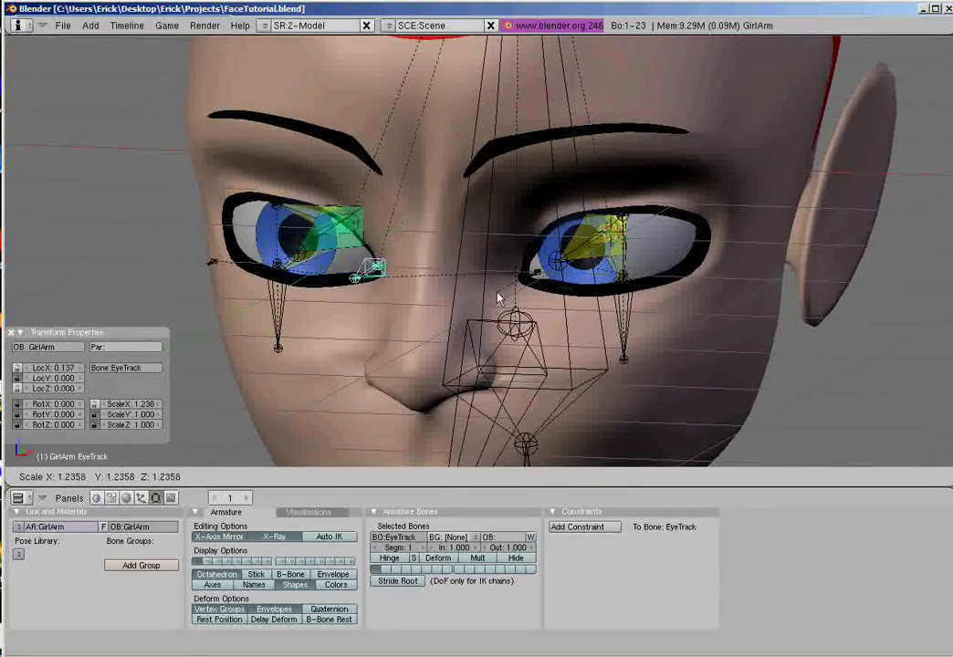
pyautogui.rightClick(498, 294)
pyautogui.moveTo(498, 294); pyautogui.dragTo(472, 301, button='middle')
pyautogui.press('g')
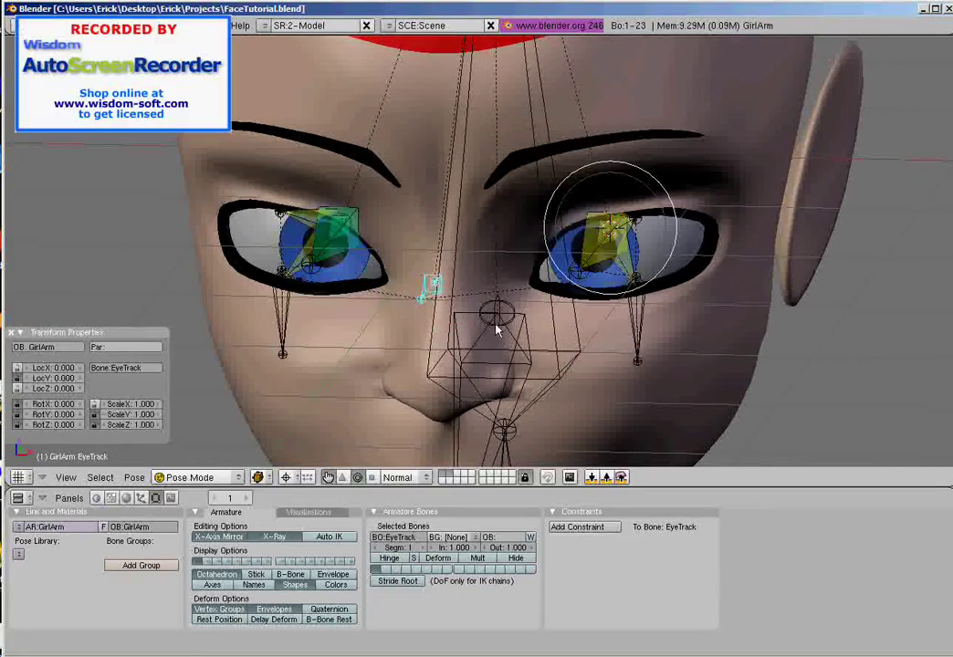
pyautogui.rightClick(476, 320)
pyautogui.press('s')
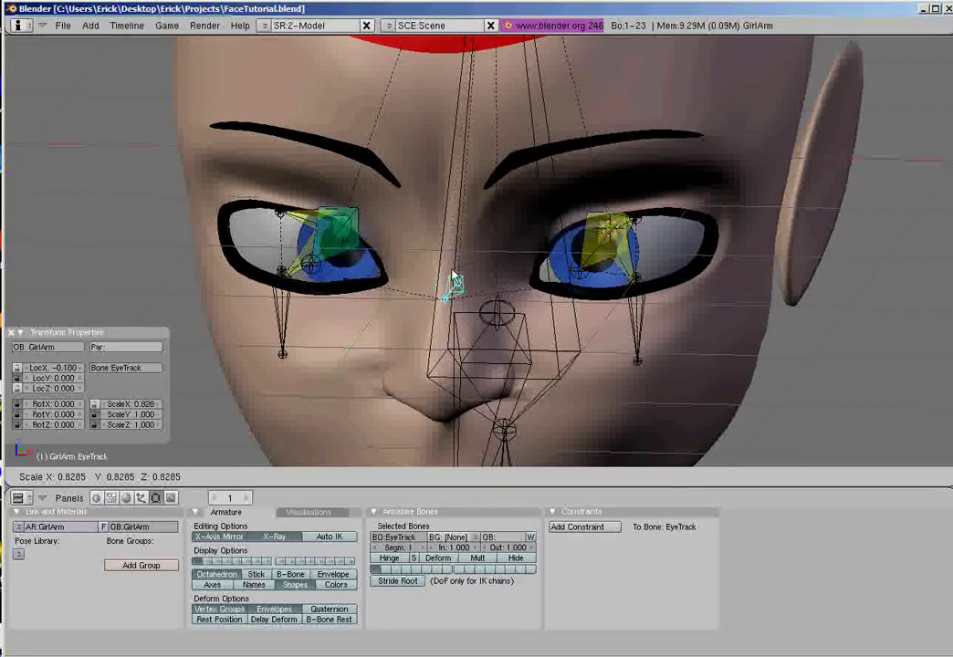
pyautogui.rightClick(510, 312)
# Step: Switch the pivot point to Bounding Box Center and try scaling the EyeTrack bone about it
pyautogui.press(',')
pyautogui.moveTo(332, 357); pyautogui.dragTo(691, 347, button='middle')
pyautogui.press('s')
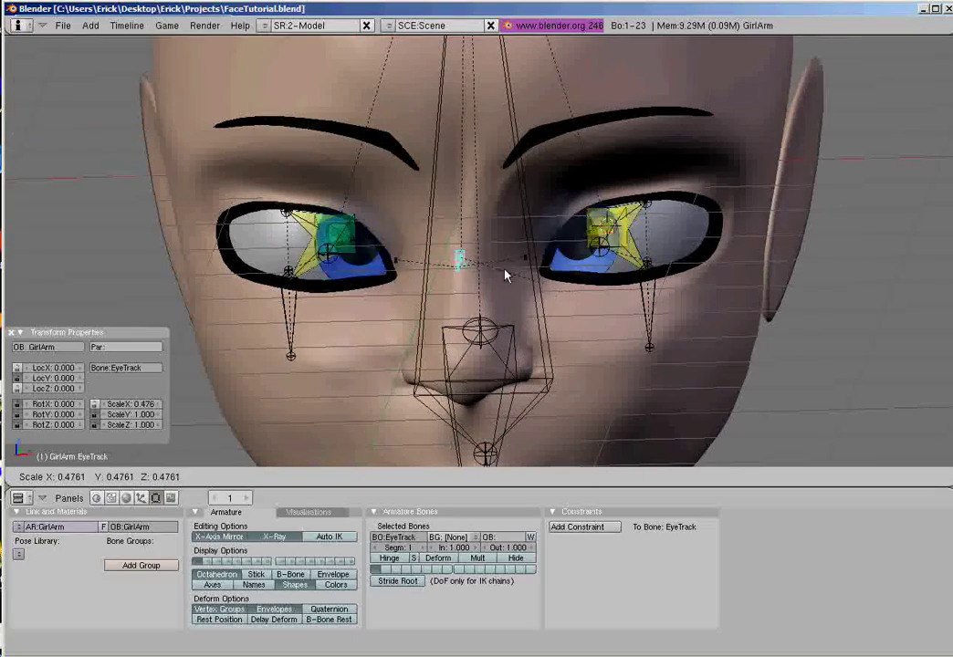
pyautogui.rightClick(508, 387)
# Step: Try moving the EyeTrack bone in different directions to check the finished eye and eyelid motion
pyautogui.press('g')
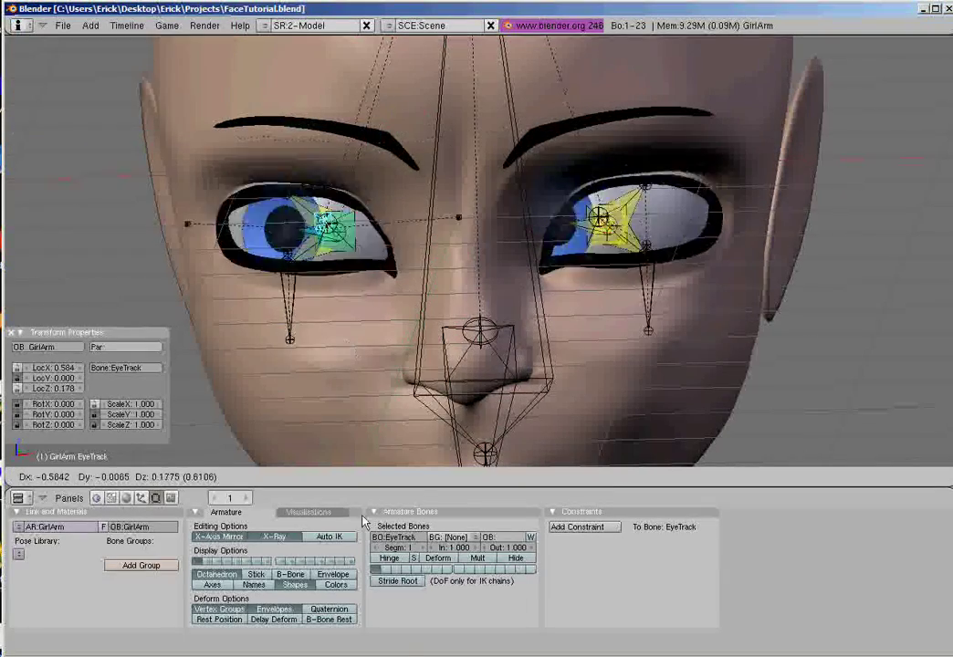
pyautogui.rightClick(530, 402)
pyautogui.scroll(-2, 496, 353)
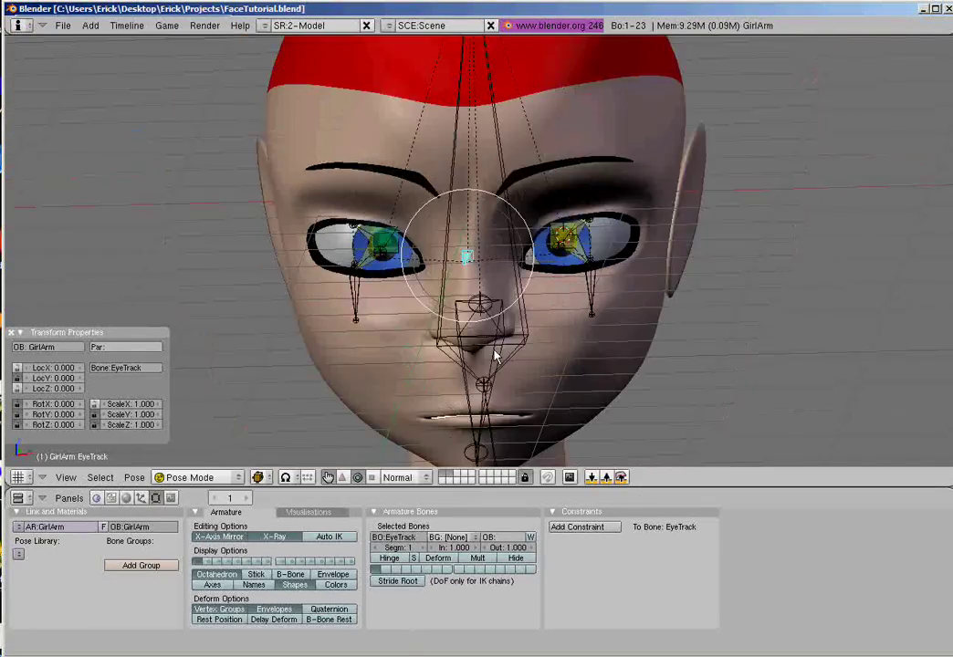
pyautogui.moveTo(496, 350); pyautogui.dragTo(495, 254, button='middle')
pyautogui.press('g')
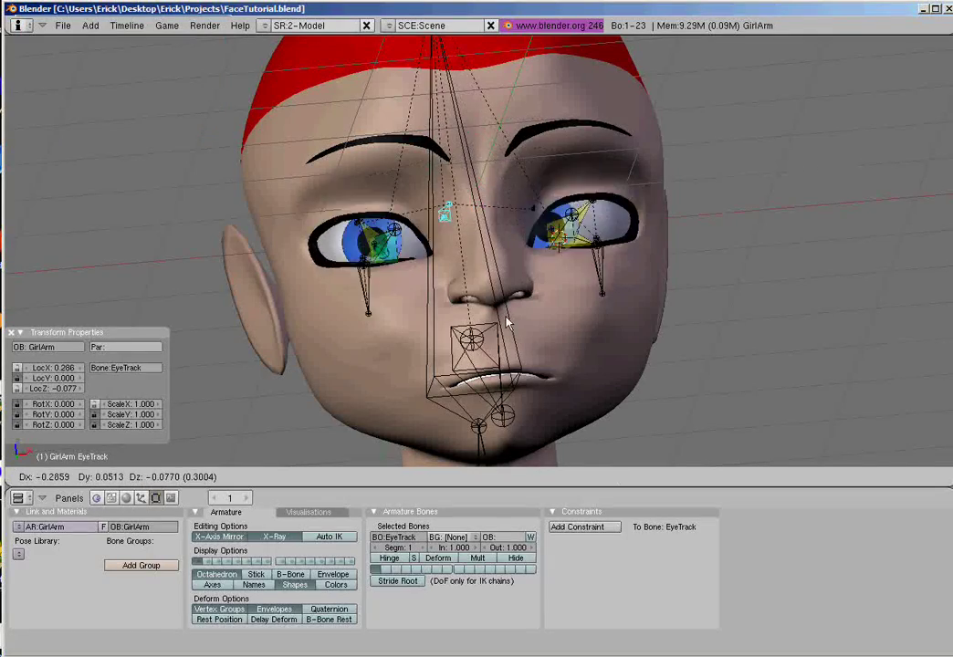
pyautogui.press('Escape')
pyautogui.scroll(-3, 398, 242)
pyautogui.moveTo(398, 242); pyautogui.dragTo(452, 269, button='middle')
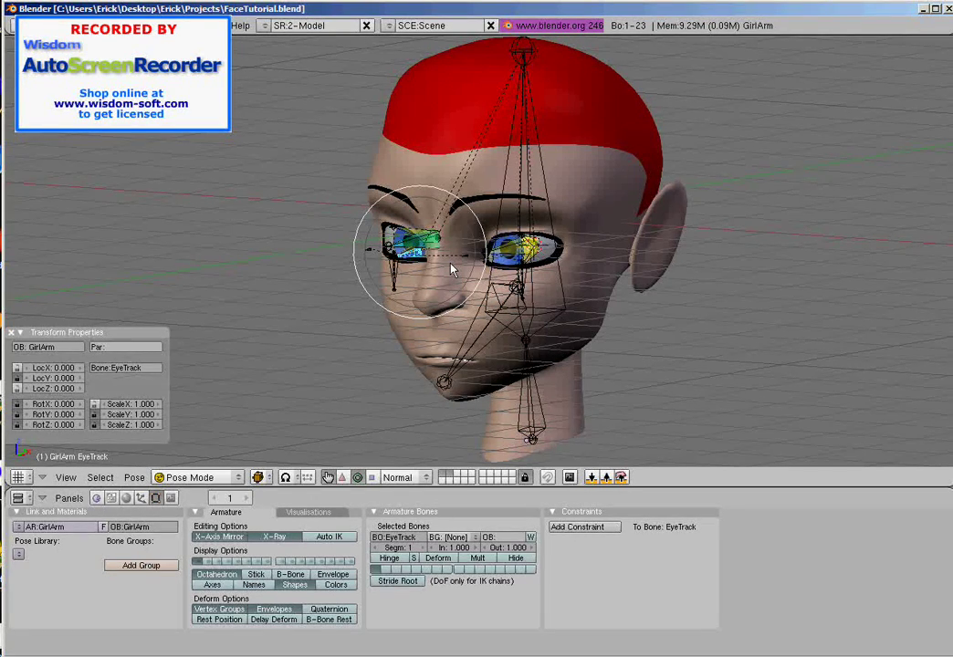
# Step: Try rotating a head bone and moving the EyeTrack bone to test how the eyes and eyelids follow
pyautogui.rightClick(530, 292)
pyautogui.press('r')
pyautogui.rightClick(547, 302)
pyautogui.moveTo(552, 337); pyautogui.dragTo(598, 345, button='middle')
pyautogui.rightClick(451, 264)
pyautogui.press('g')
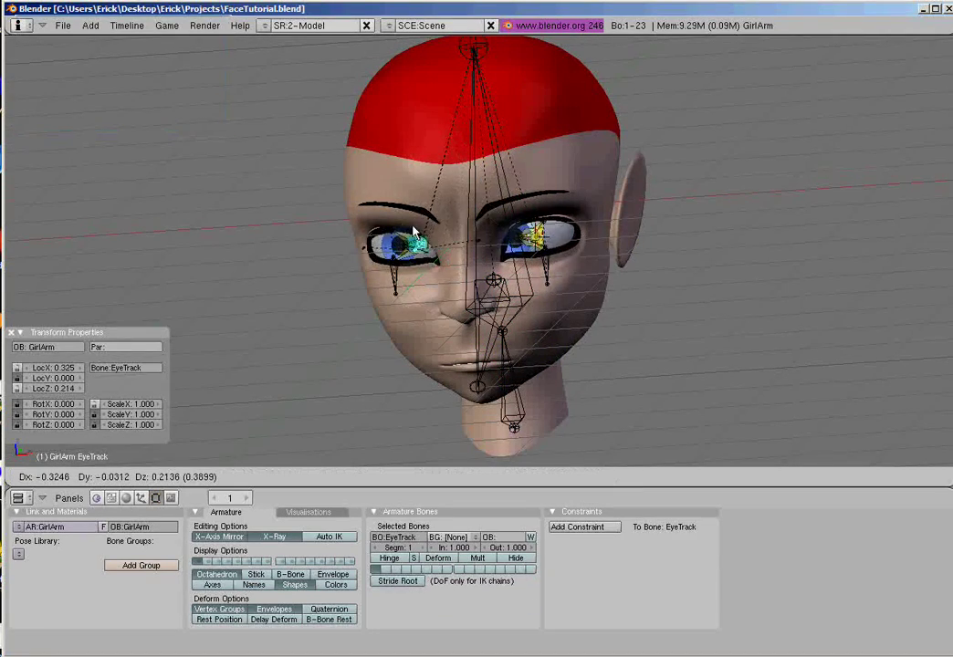
pyautogui.click(493, 237)
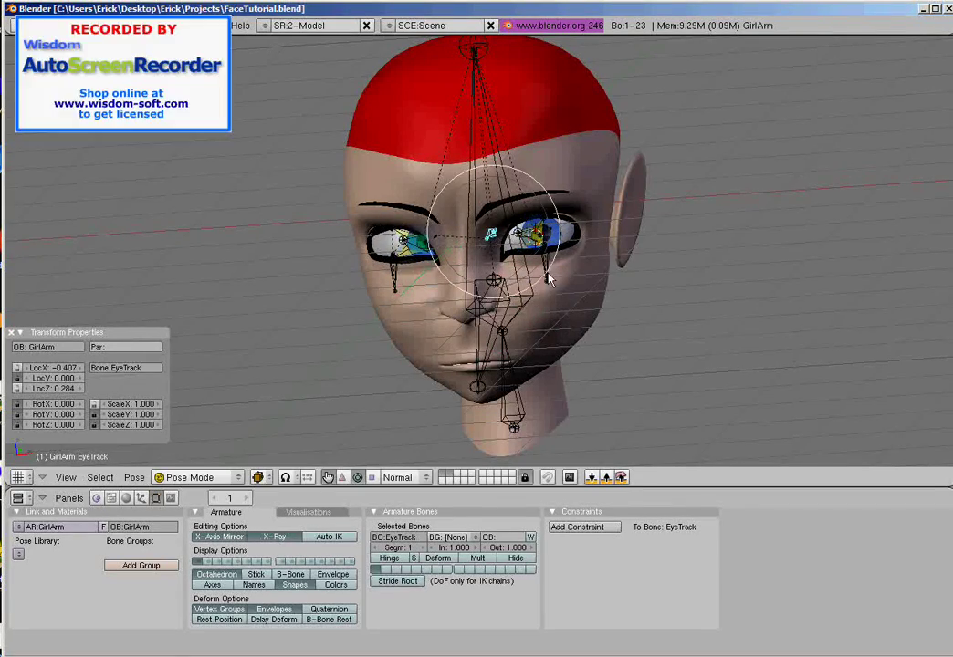
# Step: Try scaling the EyeTrg.L.001 bone to test how it closes the left eyelid
pyautogui.rightClick(549, 275)
pyautogui.moveTo(590, 299); pyautogui.dragTo(593, 263, button='middle')
pyautogui.press('Escape')
pyautogui.press('s')
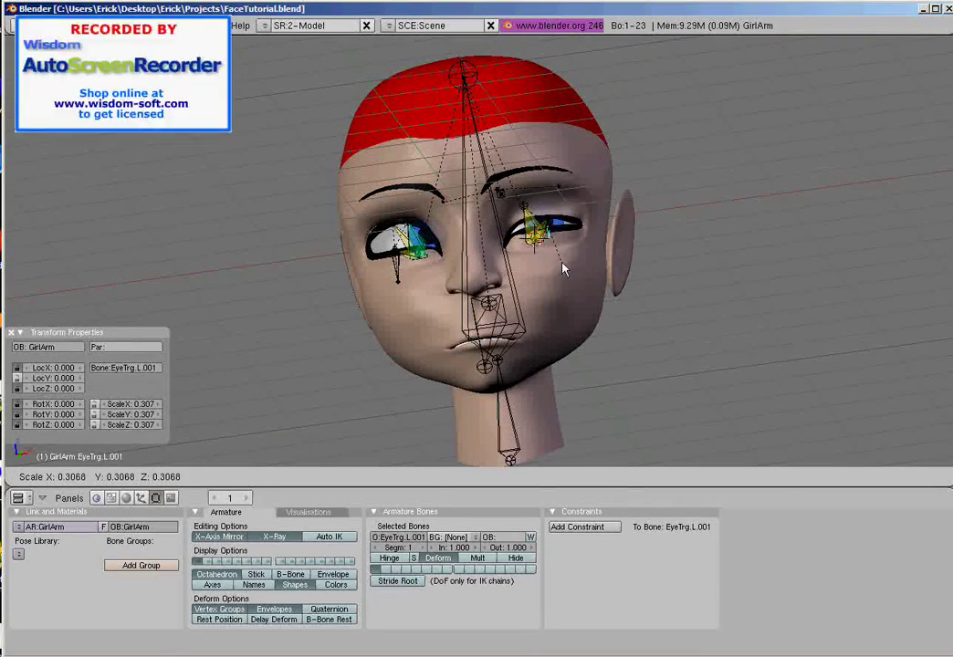
pyautogui.press('Escape')
# Step: Clear the rotation of all the armature's bones to reset the pose, leaving nothing selected
pyautogui.rightClick(505, 251)
pyautogui.press('a')
pyautogui.press('a')
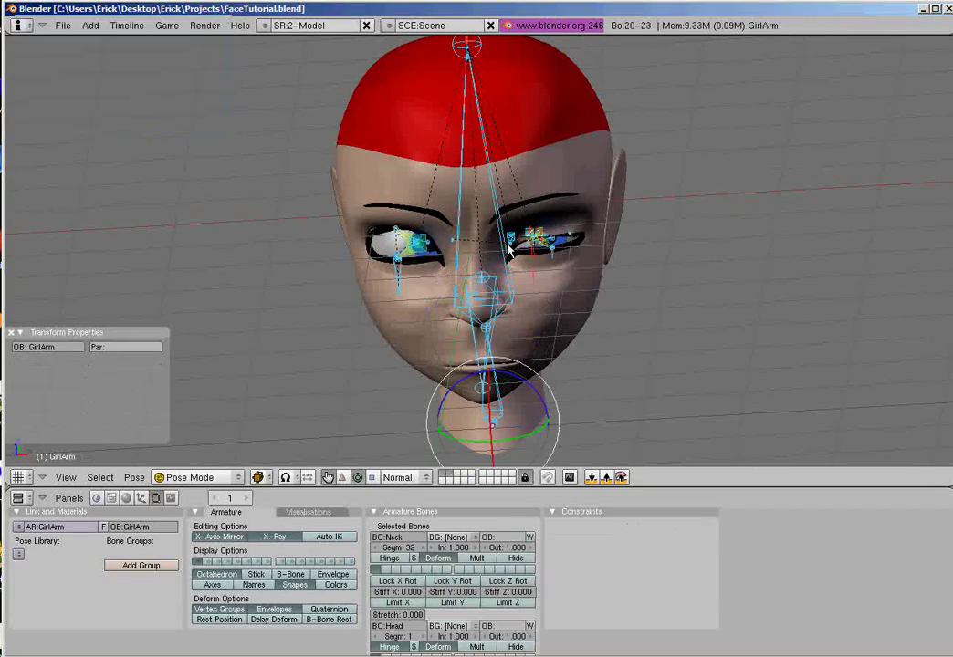
pyautogui.hotkey('alt', 'r')
pyautogui.click(508, 242)
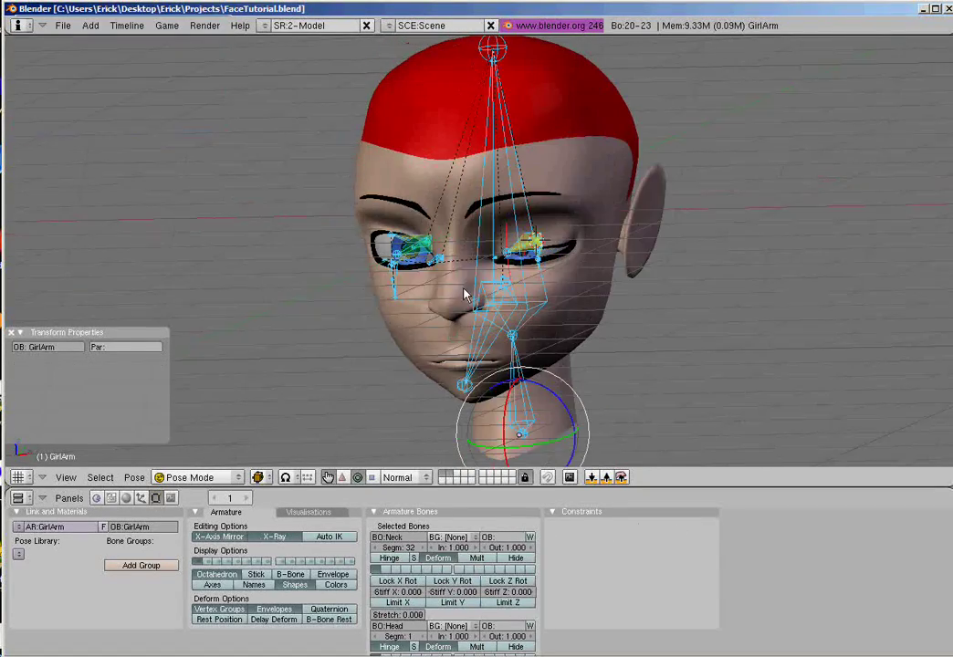
pyautogui.scroll(2, 452, 277)
pyautogui.moveTo(452, 277); pyautogui.dragTo(461, 436, button='middle')
pyautogui.press('a')
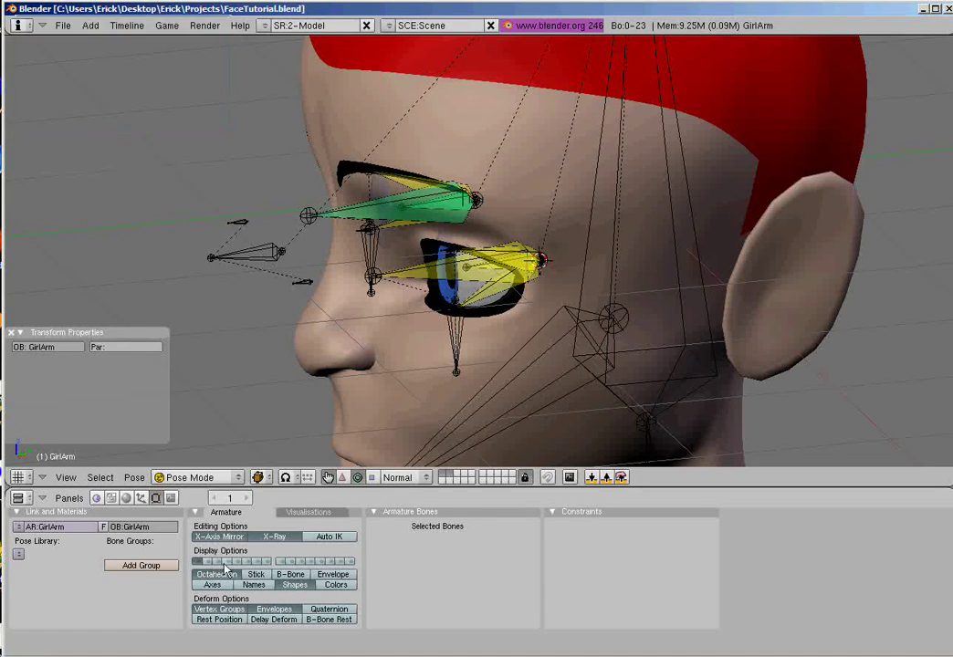
# Step: Examine the bones around the eyes up close and try moving an eye control bone
pyautogui.click(285, 586)
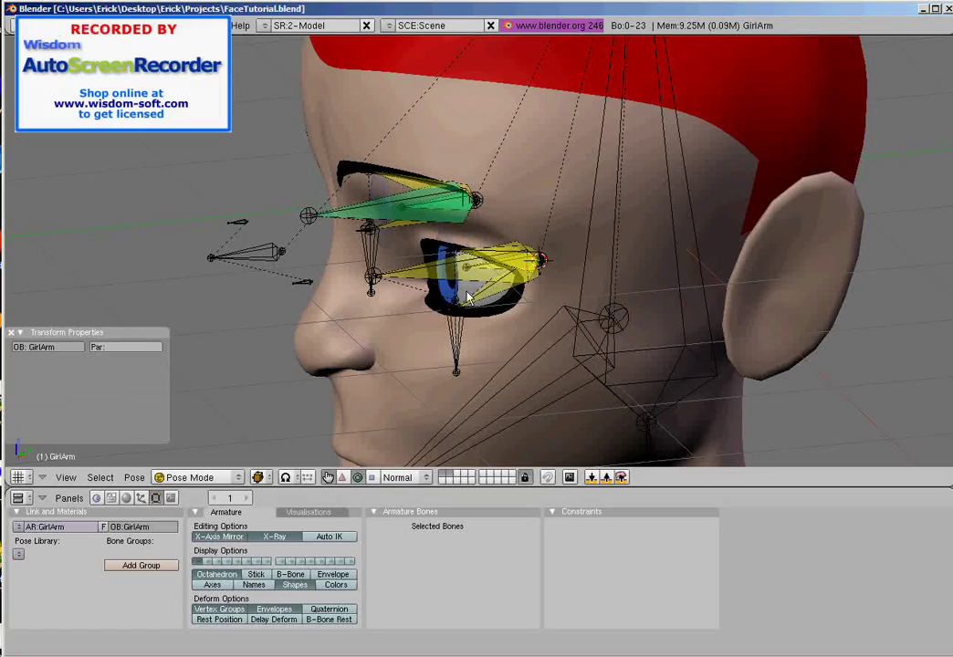
pyautogui.moveTo(405, 356); pyautogui.dragTo(427, 304, button='middle')
pyautogui.scroll(2, 430, 305)
pyautogui.rightClick(558, 304)
pyautogui.scroll(-5, 509, 329)
pyautogui.moveTo(508, 330); pyautogui.dragTo(443, 265, button='middle')
pyautogui.scroll(3, 461, 308)
pyautogui.rightClick(322, 277)
pyautogui.press('g')
pyautogui.rightClick(500, 311)
# Step: Select the left eye's inner bones together, including Eye.L, EyeBase.L, Eye.L.003 and Eye.L.004
pyautogui.scroll(2, 504, 311)
pyautogui.scroll(2, 443, 264)
pyautogui.rightClick(461, 341)
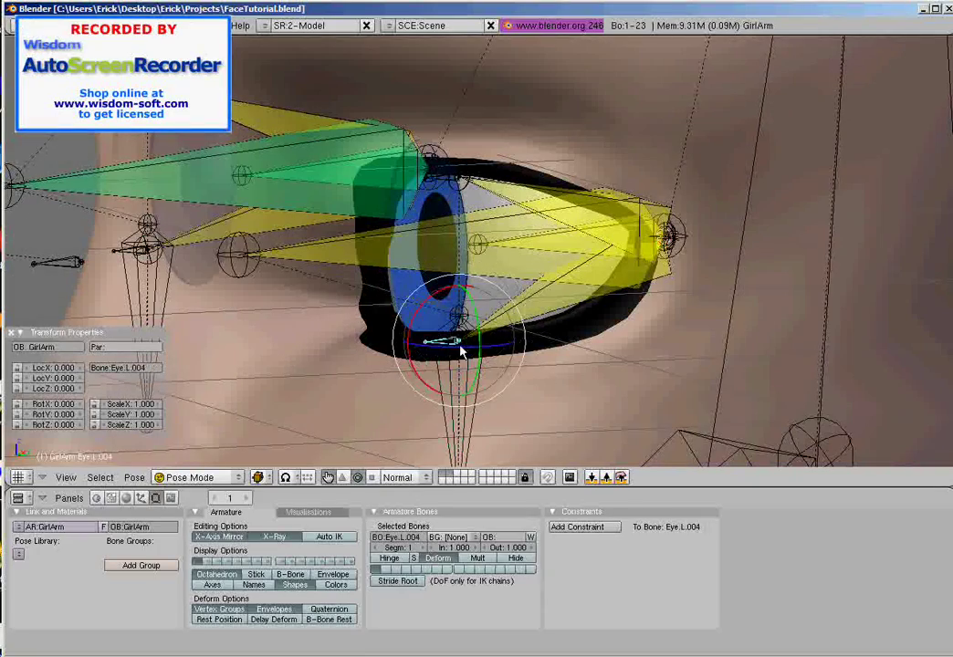
pyautogui.keyDown('shift'); pyautogui.rightClick(509, 312); pyautogui.keyUp('shift')
pyautogui.keyDown('shift'); pyautogui.rightClick(499, 244); pyautogui.keyUp('shift')
pyautogui.keyDown('shift'); pyautogui.rightClick(500, 243); pyautogui.keyUp('shift')
pyautogui.keyDown('shift'); pyautogui.rightClick(497, 195); pyautogui.keyUp('shift')
pyautogui.keyDown('shift'); pyautogui.rightClick(448, 168); pyautogui.keyUp('shift')
pyautogui.moveTo(446, 163); pyautogui.dragTo(502, 210, button='middle')
pyautogui.keyDown('shift'); pyautogui.rightClick(353, 187); pyautogui.keyUp('shift')
pyautogui.keyDown('shift'); pyautogui.rightClick(520, 228); pyautogui.keyUp('shift')
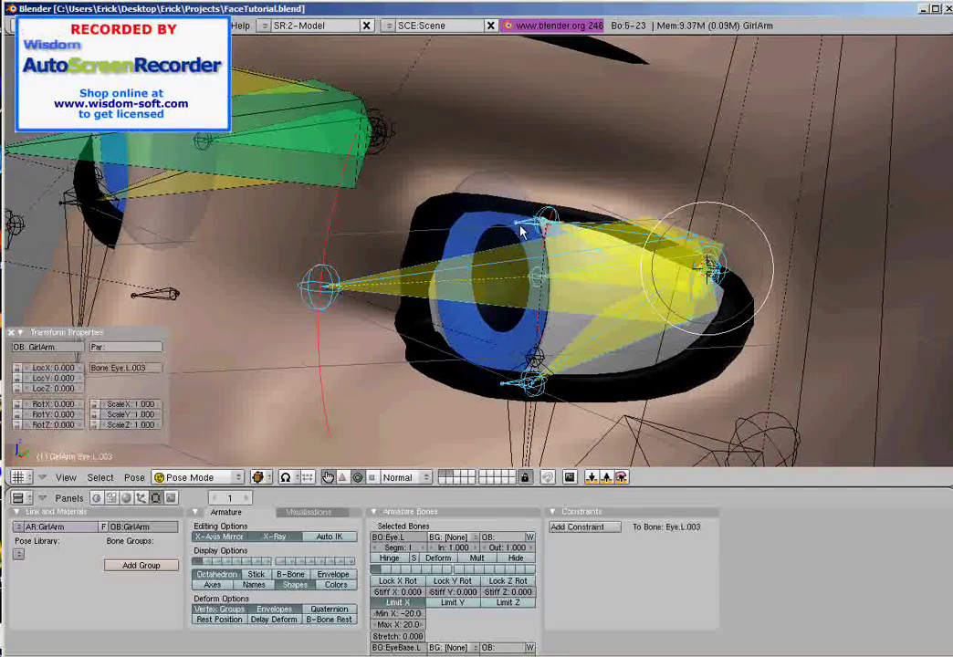
# Step: Add the remaining left-eye bones, including EyeTrg.L, to the selection in Edit Mode and move the eye bones to the last bone layer
pyautogui.scroll(-4, 512, 237)
pyautogui.moveTo(475, 285)
pyautogui.mouseDown(button='middle')
pyautogui.moveTo(521, 338)
pyautogui.moveTo(501, 334)
pyautogui.moveTo(497, 347)
pyautogui.moveTo(474, 294)
pyautogui.mouseUp(button='middle')
pyautogui.press('Tab')
pyautogui.scroll(1, 497, 347)
pyautogui.keyDown('shift'); pyautogui.rightClick(439, 347); pyautogui.keyUp('shift')
pyautogui.keyDown('shift'); pyautogui.rightClick(450, 342); pyautogui.keyUp('shift')
pyautogui.scroll(-2, 454, 340)
pyautogui.press('m')
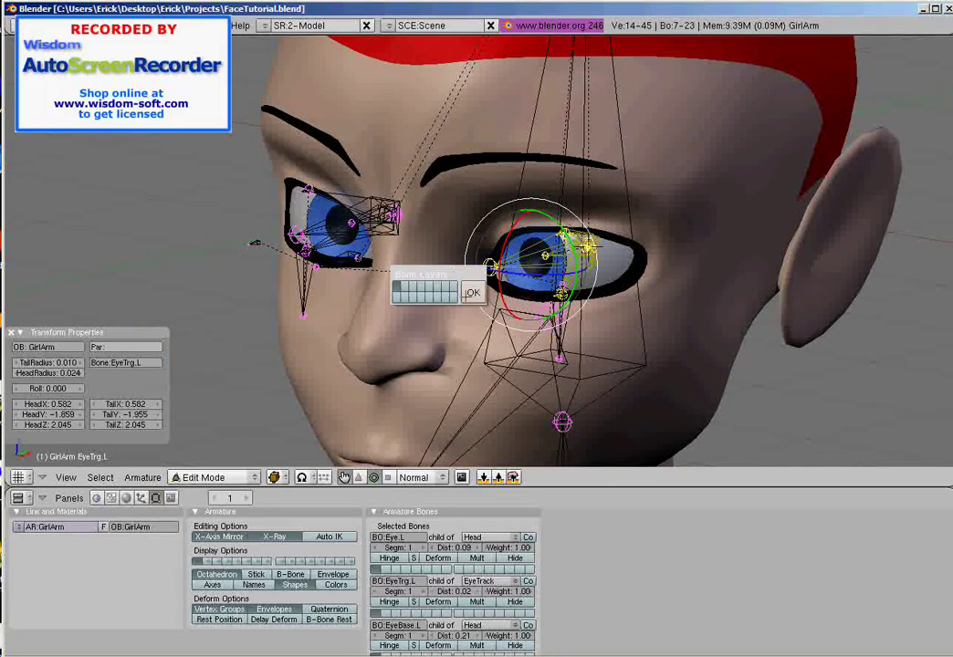
pyautogui.click(472, 293)
# Step: Return to Pose Mode and try moving the EyeTrack bone in several directions with the inner eye bones hidden
pyautogui.moveTo(471, 292); pyautogui.dragTo(501, 285, button='middle')
pyautogui.press('Tab')
pyautogui.rightClick(410, 244)
pyautogui.press('g')
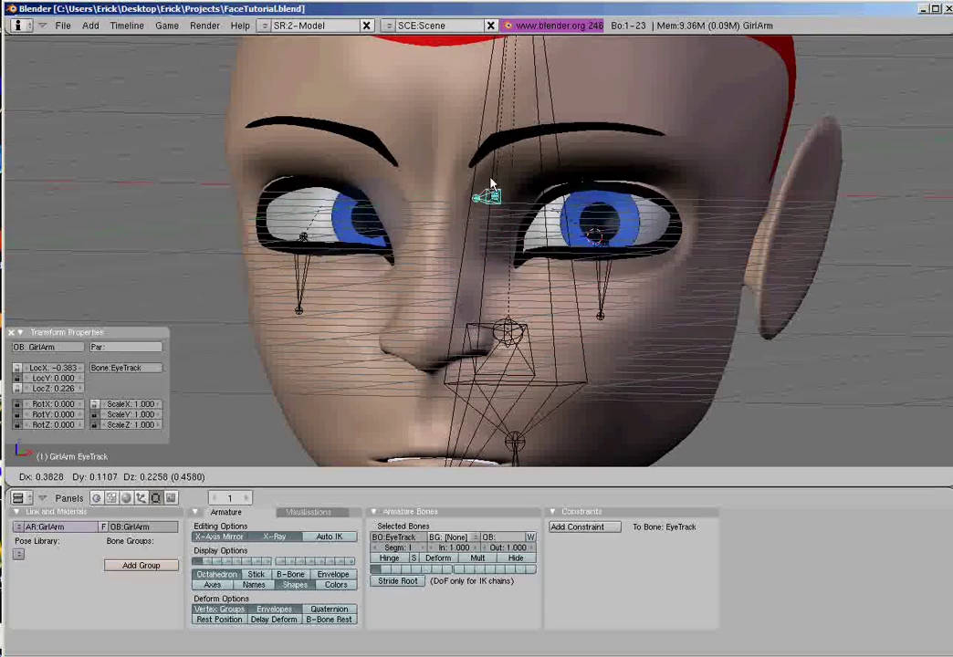
pyautogui.click(314, 180)
pyautogui.moveTo(404, 269); pyautogui.dragTo(505, 286, button='middle')
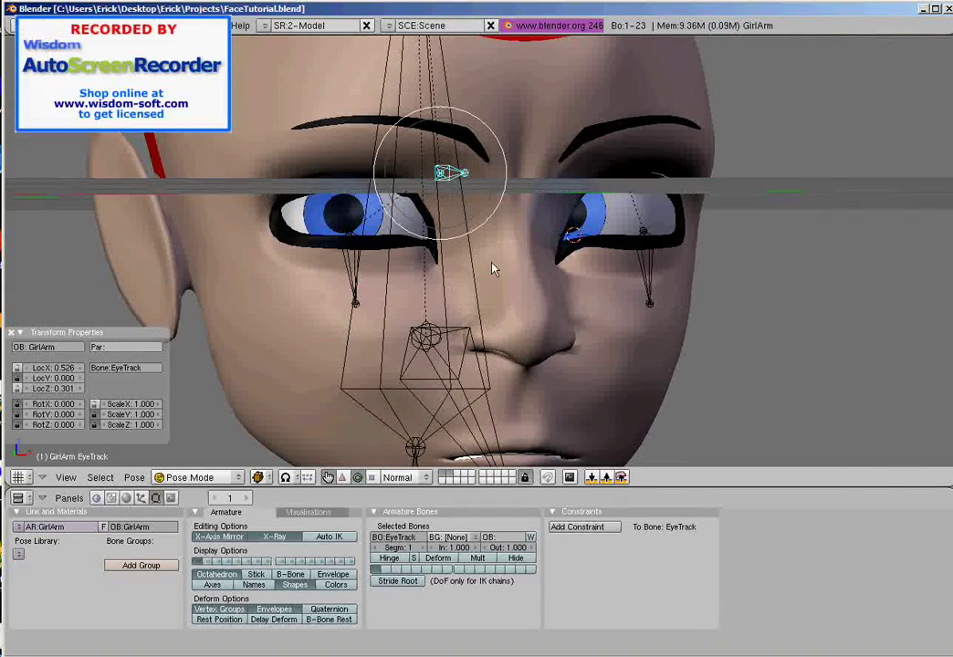
pyautogui.press('g')
pyautogui.click(560, 243)
pyautogui.moveTo(561, 243); pyautogui.dragTo(366, 238, button='middle')
# Step: Display only the last armature layer in Edit Mode and examine the eye and face bones stored there
pyautogui.press('Tab')
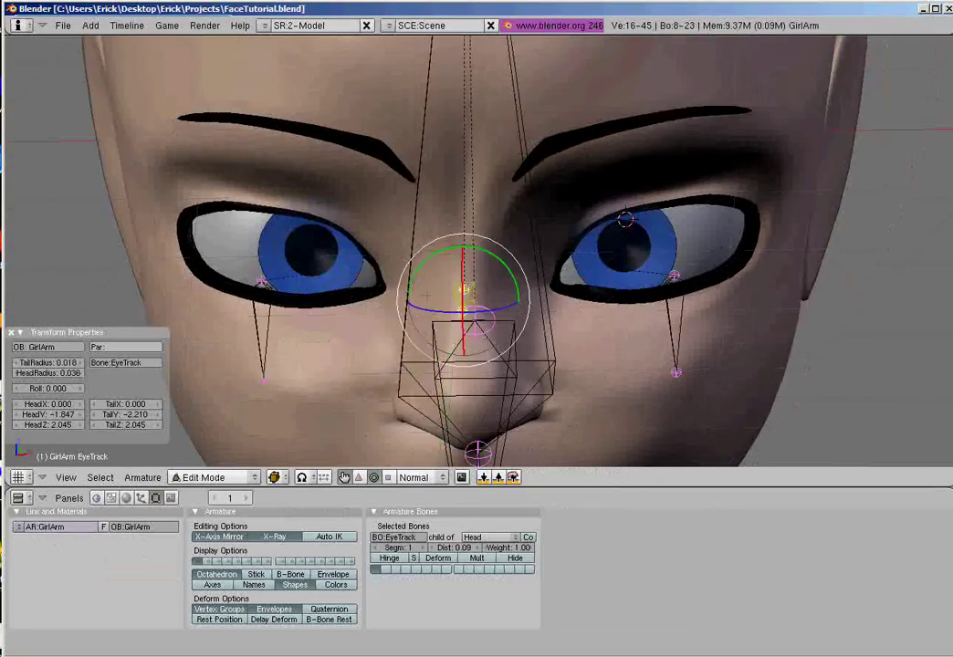
pyautogui.moveTo(388, 402); pyautogui.dragTo(413, 516, button='middle')
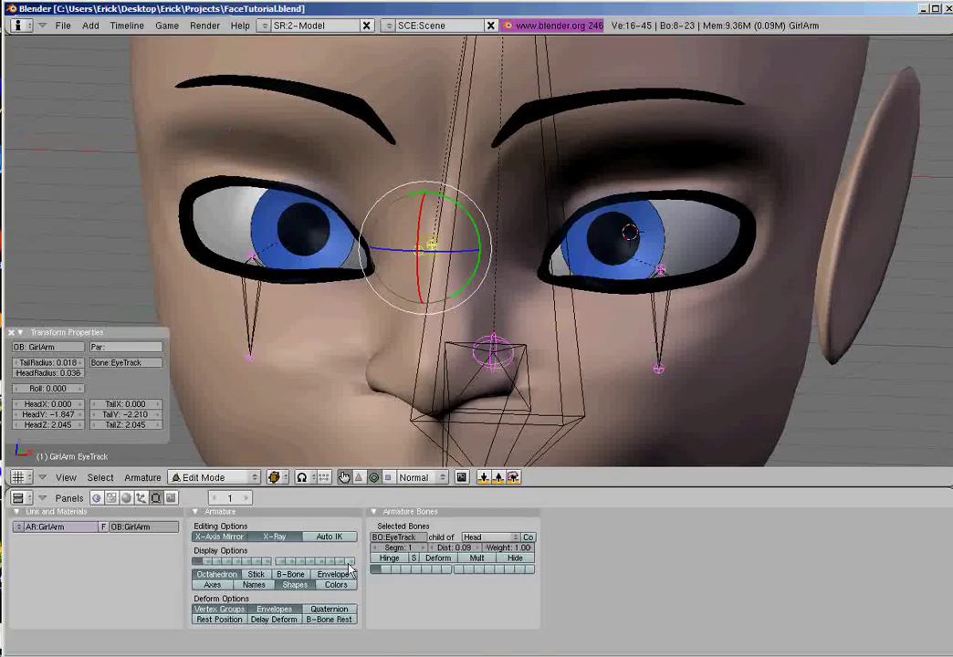
pyautogui.click(350, 562)
pyautogui.scroll(-2, 392, 383)
pyautogui.moveTo(393, 383); pyautogui.dragTo(351, 415, button='middle')
pyautogui.scroll(2, 472, 296)
pyautogui.moveTo(472, 296); pyautogui.dragTo(471, 321, button='middle')
pyautogui.scroll(-4, 513, 288)
pyautogui.press('a')
pyautogui.scroll(2, 453, 285)
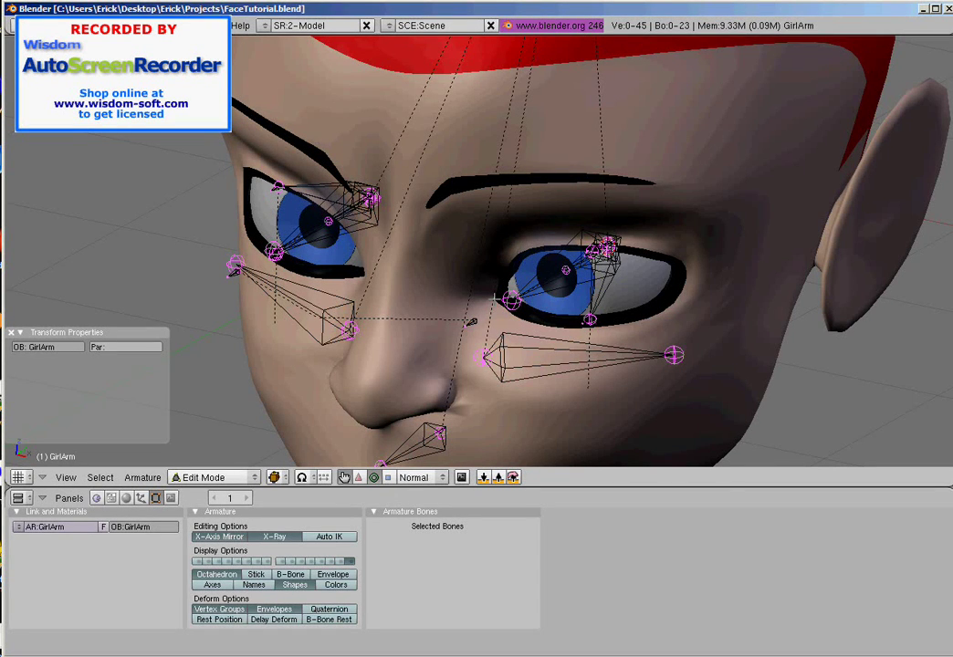
pyautogui.scroll(-4, 471, 321)
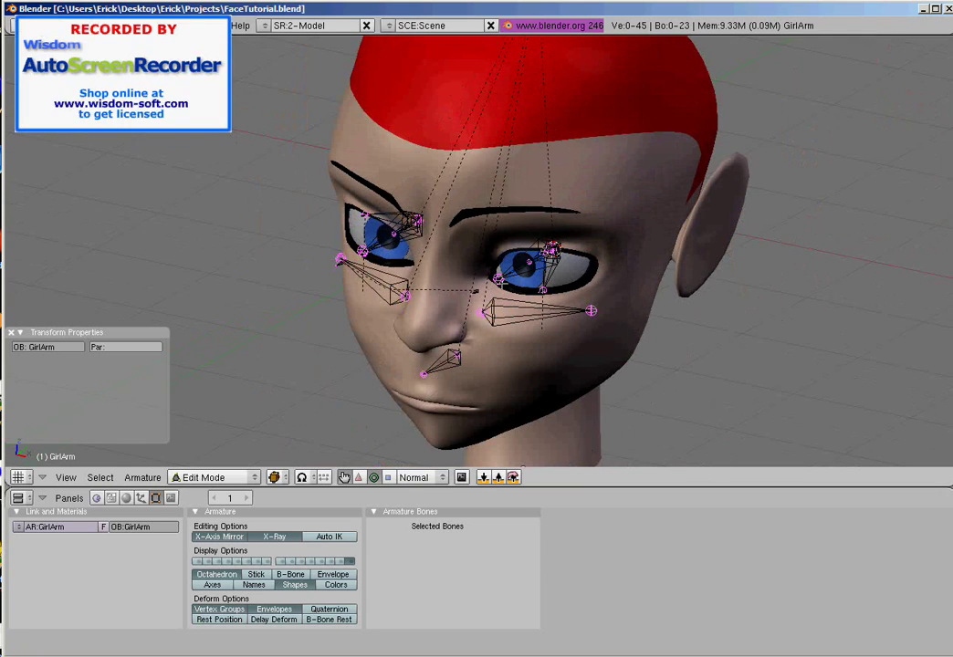
# Step: Return the armature to Pose Mode and display only its first layer
pyautogui.scroll(2, 471, 321)
pyautogui.press('Tab')
pyautogui.moveTo(477, 304); pyautogui.dragTo(562, 296, button='middle')
pyautogui.click(200, 562)
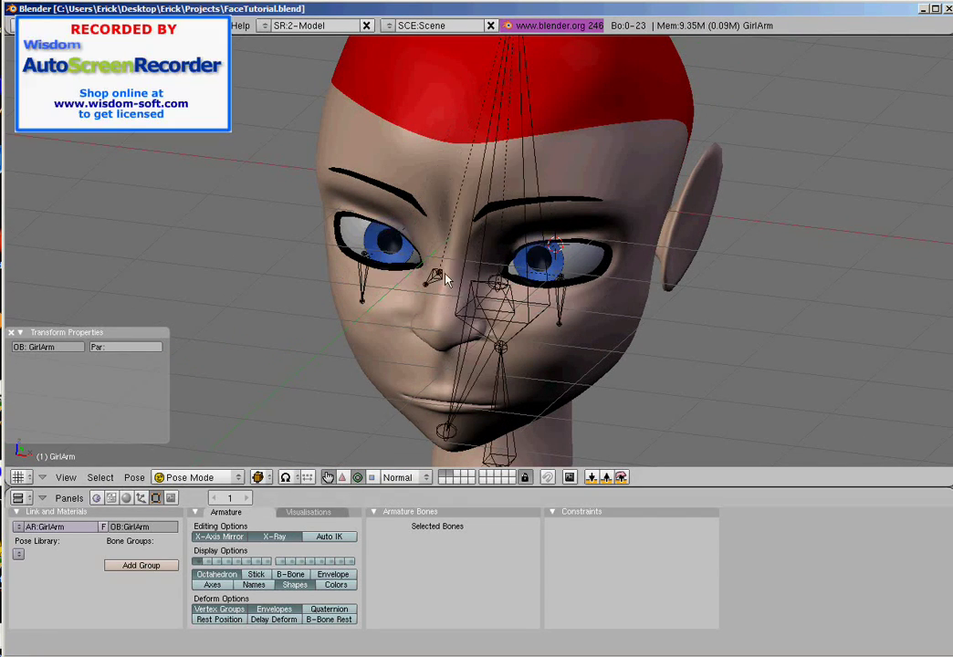
# Step: Try moving the EyeTrack bone once more to check the eyes with only the control bones shown
pyautogui.rightClick(442, 275)
pyautogui.moveTo(444, 276); pyautogui.dragTo(510, 252, button='middle')
pyautogui.press('g')
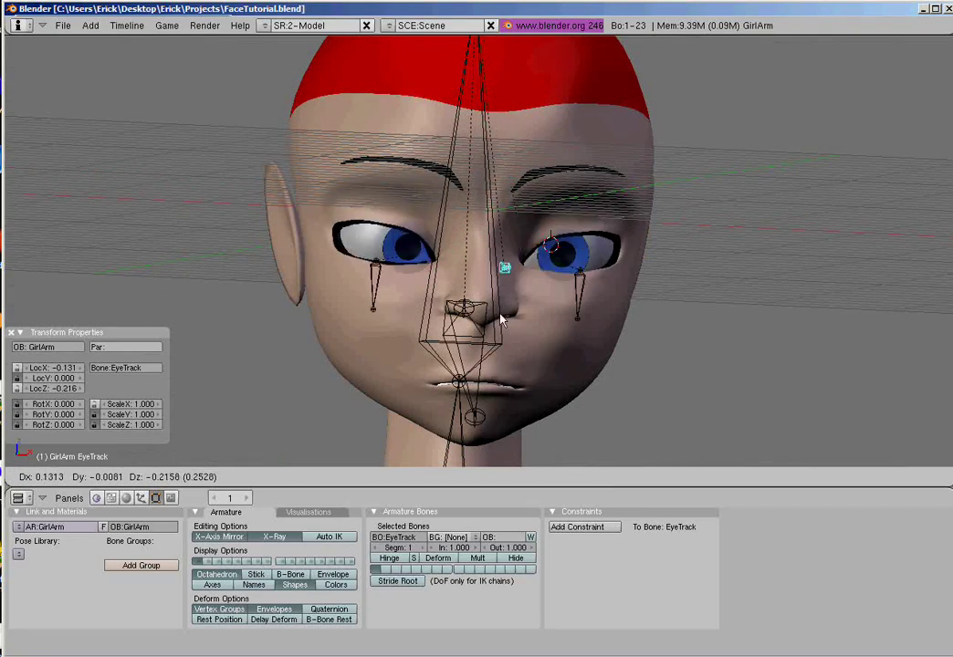
pyautogui.rightClick(511, 224)
pyautogui.scroll(-2, 508, 259)
pyautogui.moveTo(498, 274); pyautogui.dragTo(443, 294, button='middle')
pyautogui.scroll(2, 443, 294)
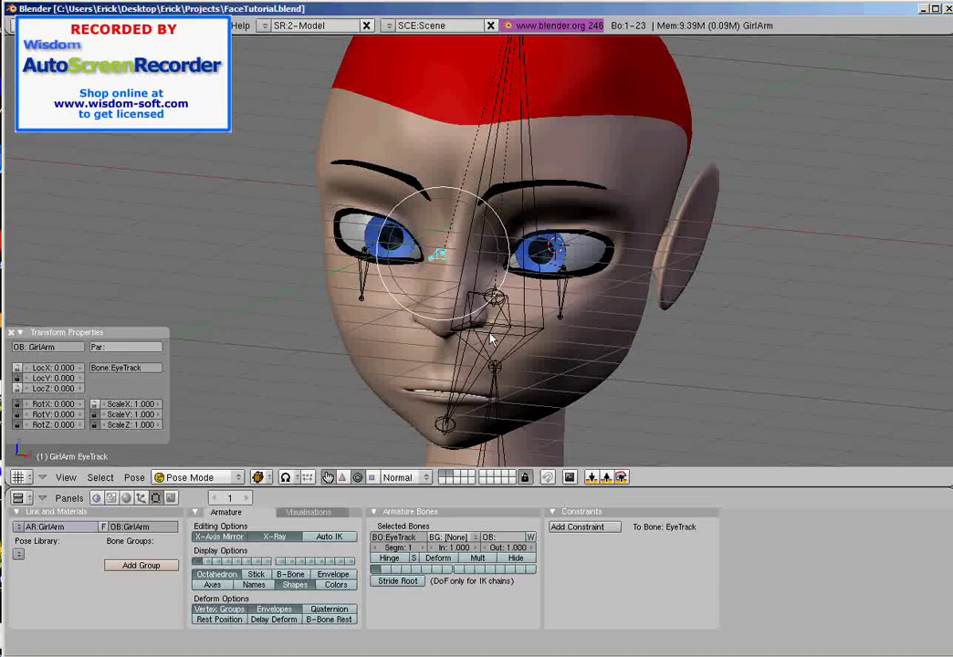